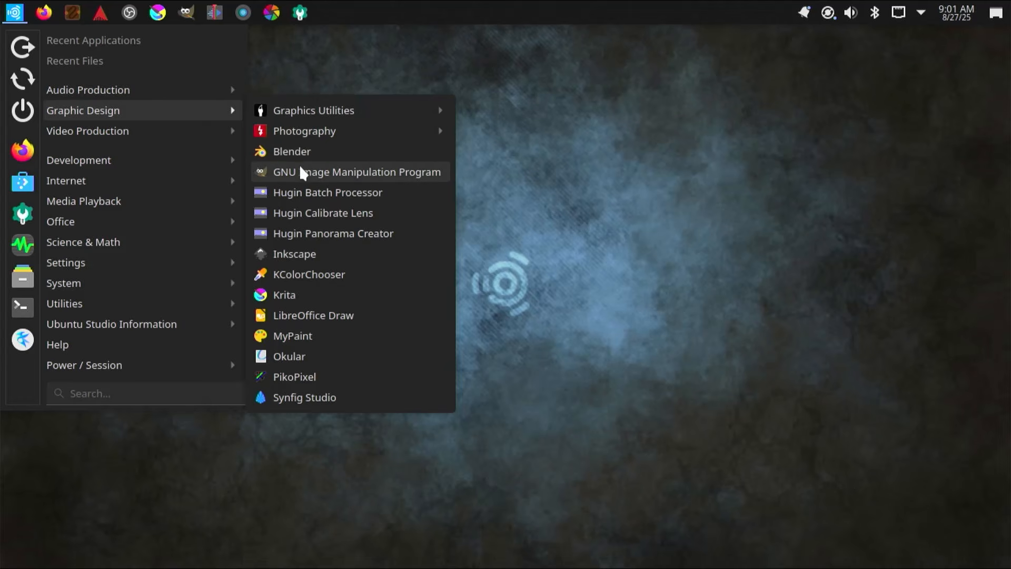
Open the Ubuntu Studio download page for version 24.04.3 LTS
{"action": "mouse_move", "coordinate": [215, 130]}
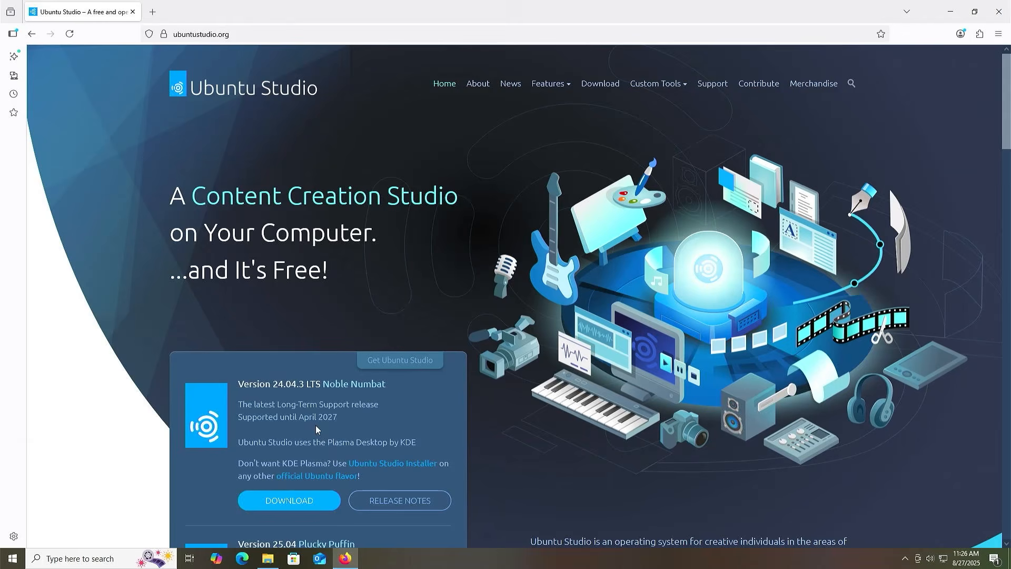
{"action": "left_click", "coordinate": [295, 504]}
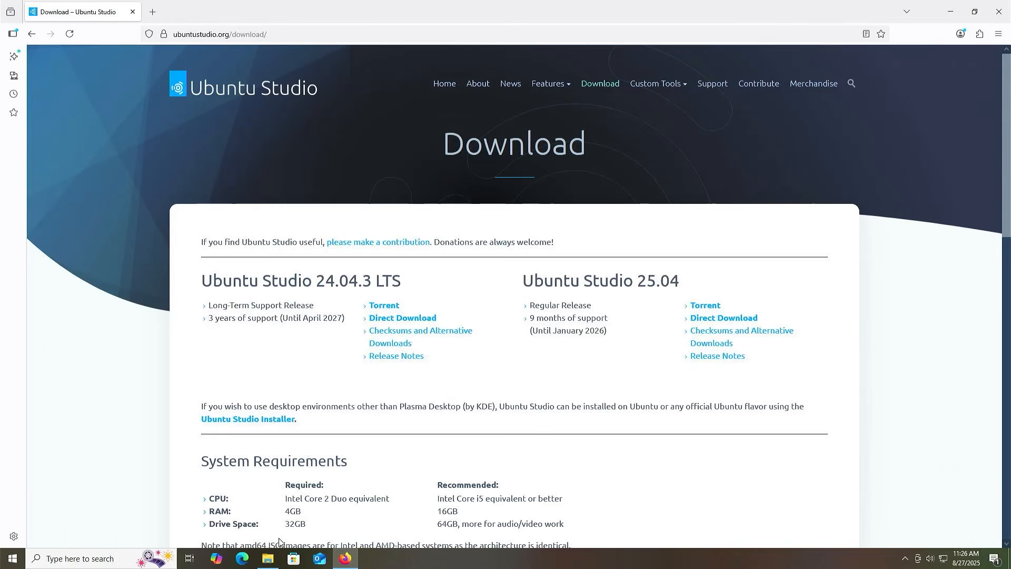
Switch to File Explorer and mount the ubuntustudio-24.04.3-dvd-amd64 disc image from the Downloads folder, allowing it to open
{"action": "left_click", "coordinate": [267, 559]}
{"action": "left_click", "coordinate": [139, 83]}
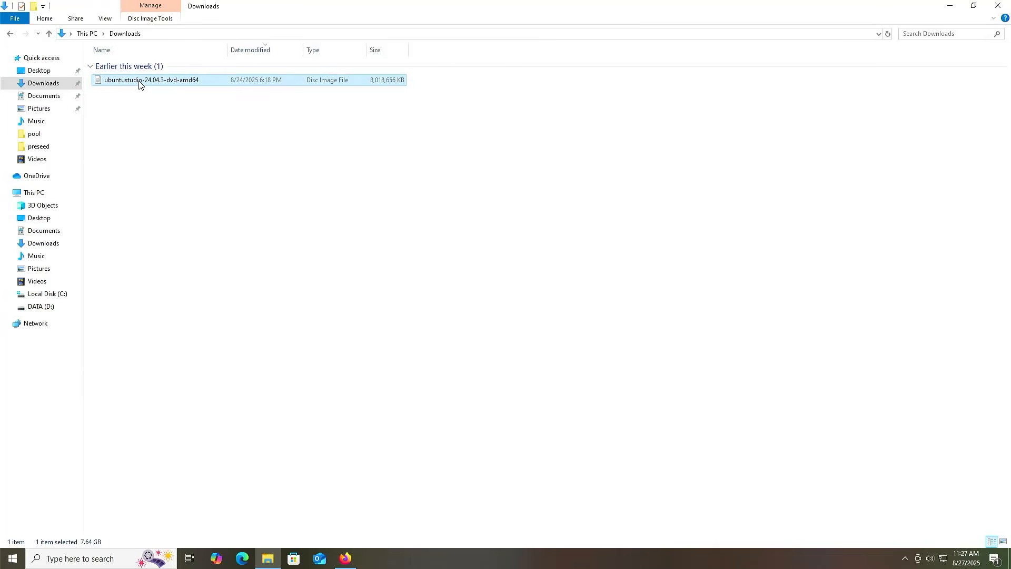
{"action": "right_click", "coordinate": [139, 82]}
{"action": "left_click", "coordinate": [154, 94]}
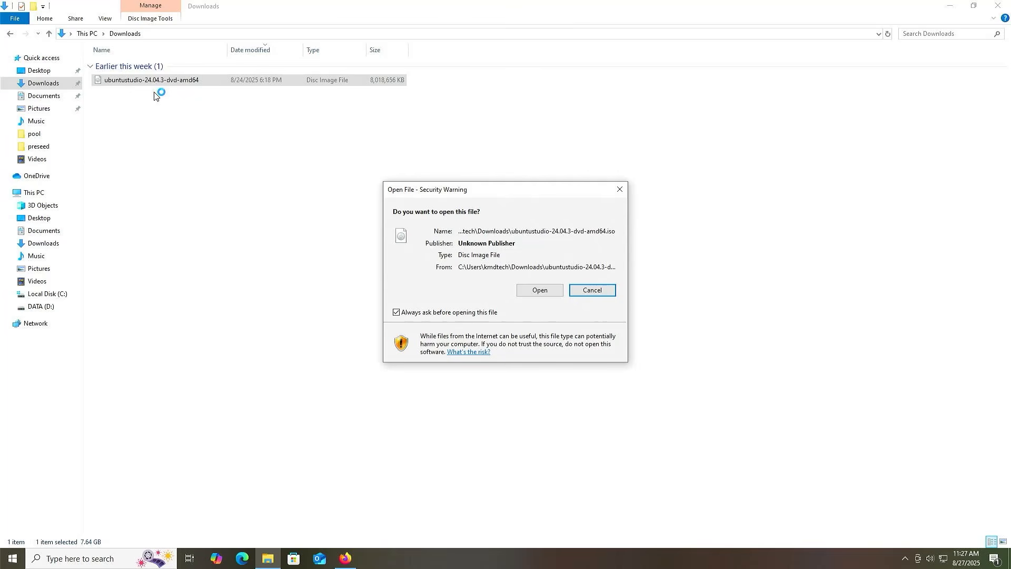
{"action": "left_click", "coordinate": [533, 294]}
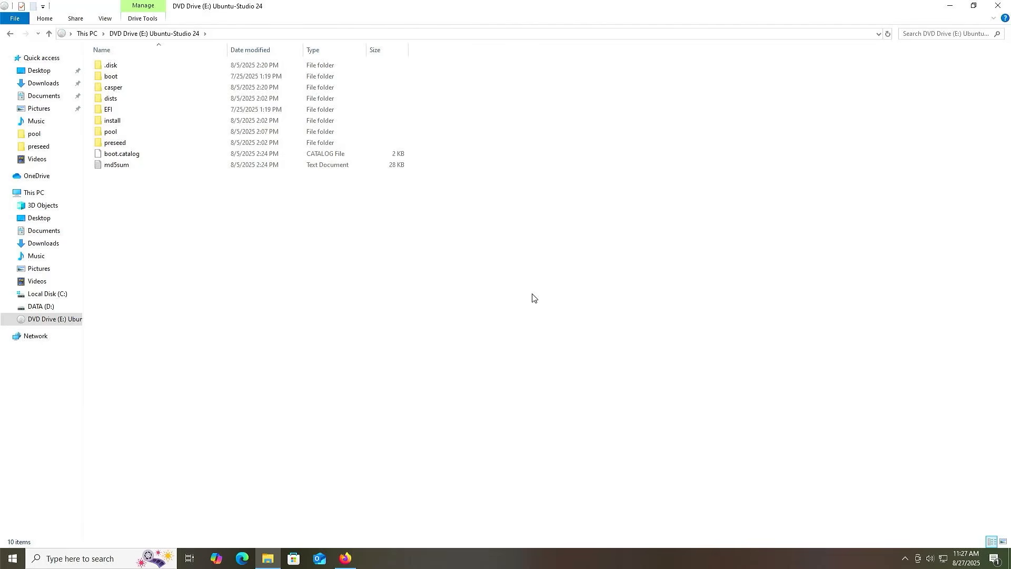
Search Windows for "disk manag" and open the Disk Management tool
{"action": "key", "text": "super"}
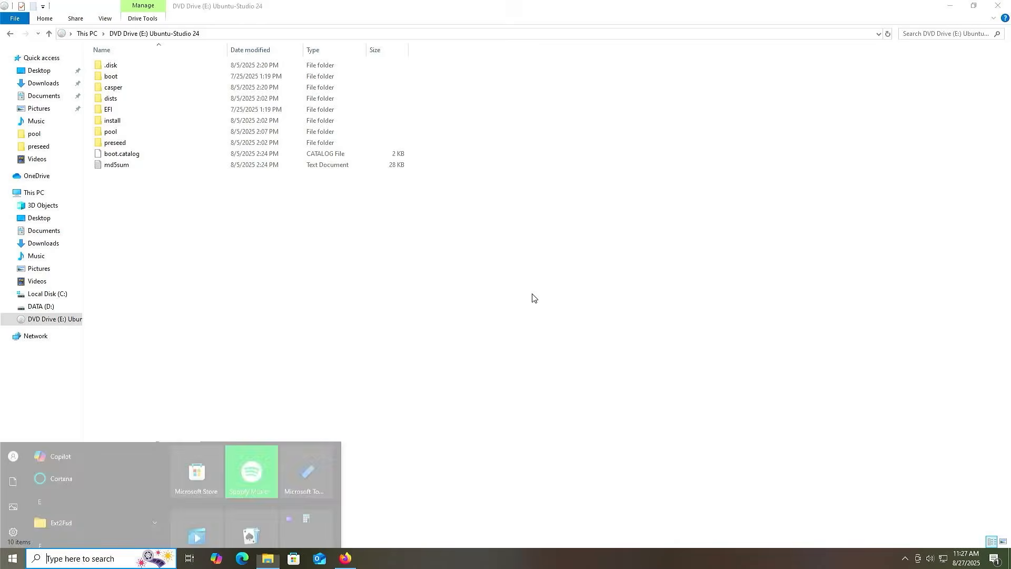
{"action": "type", "text": "disk manag"}
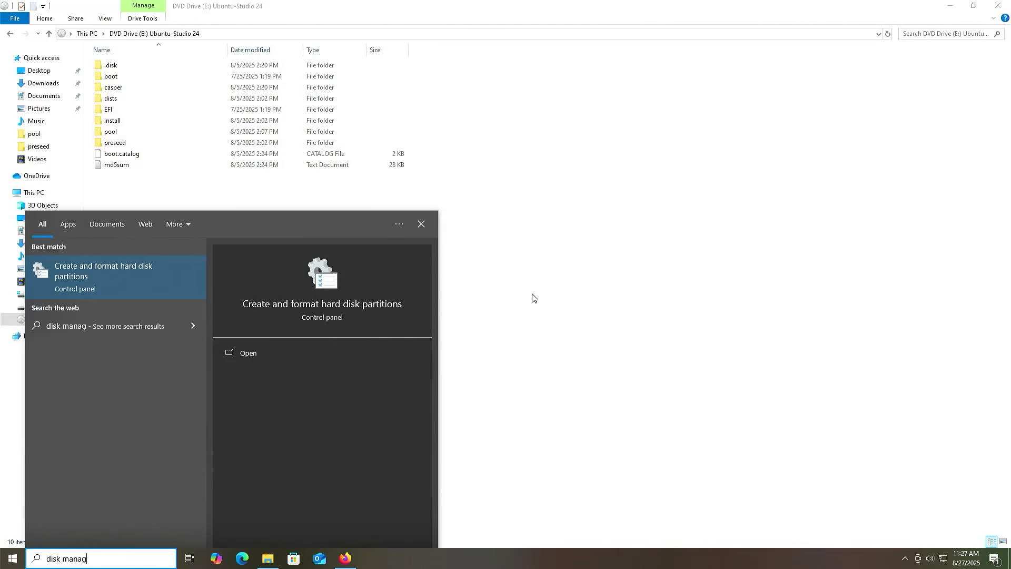
{"action": "key", "text": "Return"}
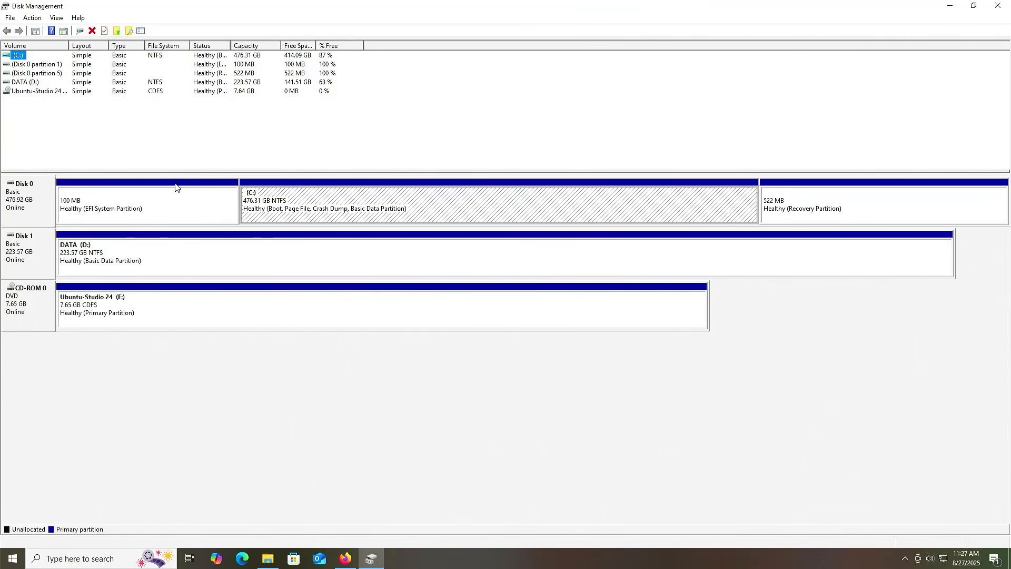
Examine Disk 0 and Disk 1, and check the used space of the Ubuntu-Studio 24 (E:) volume in its properties
{"action": "left_click", "coordinate": [35, 216]}
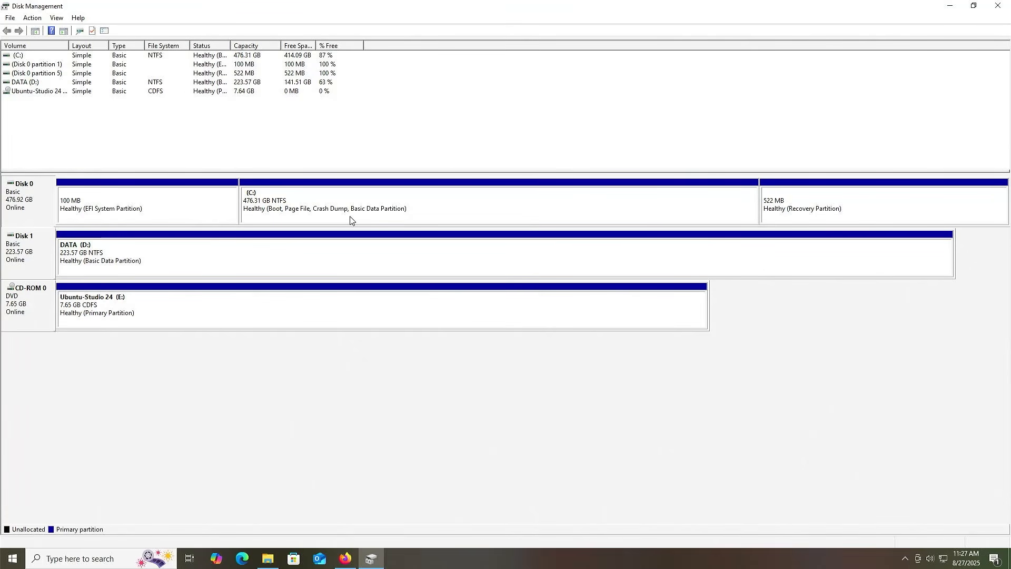
{"action": "left_click", "coordinate": [32, 262]}
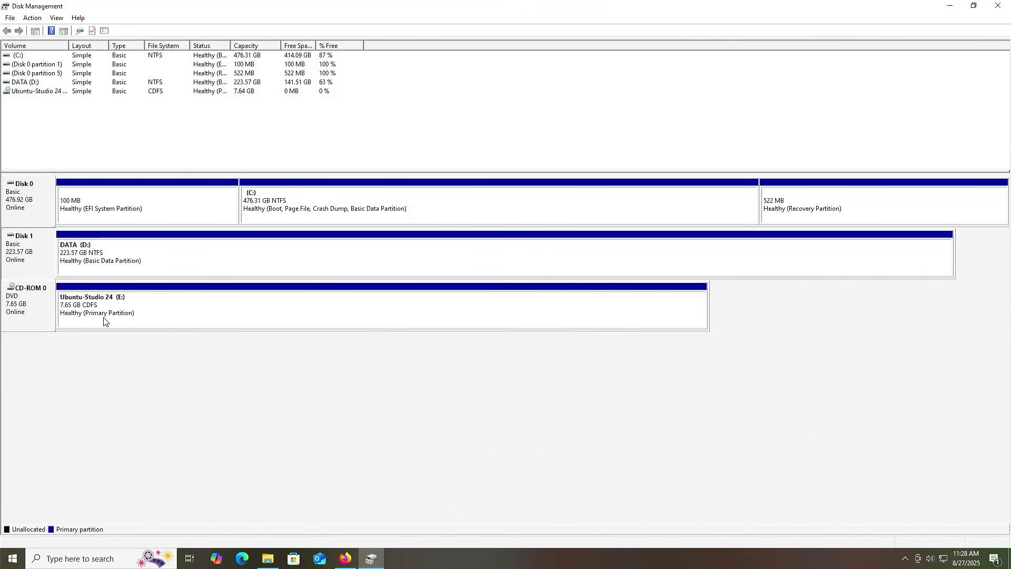
{"action": "left_click", "coordinate": [132, 320]}
{"action": "right_click", "coordinate": [133, 320]}
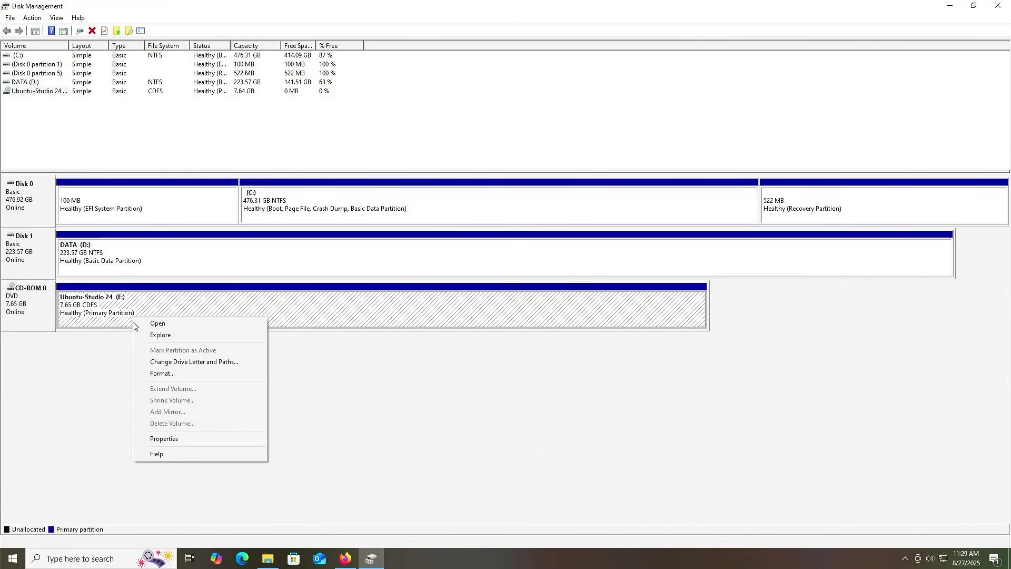
{"action": "left_click", "coordinate": [216, 440]}
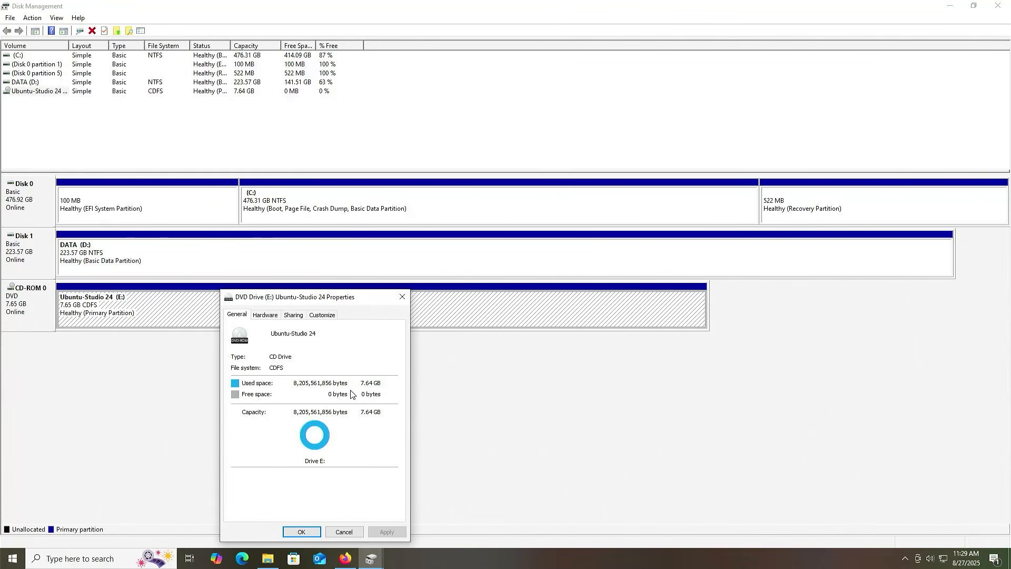
{"action": "left_click", "coordinate": [345, 532]}
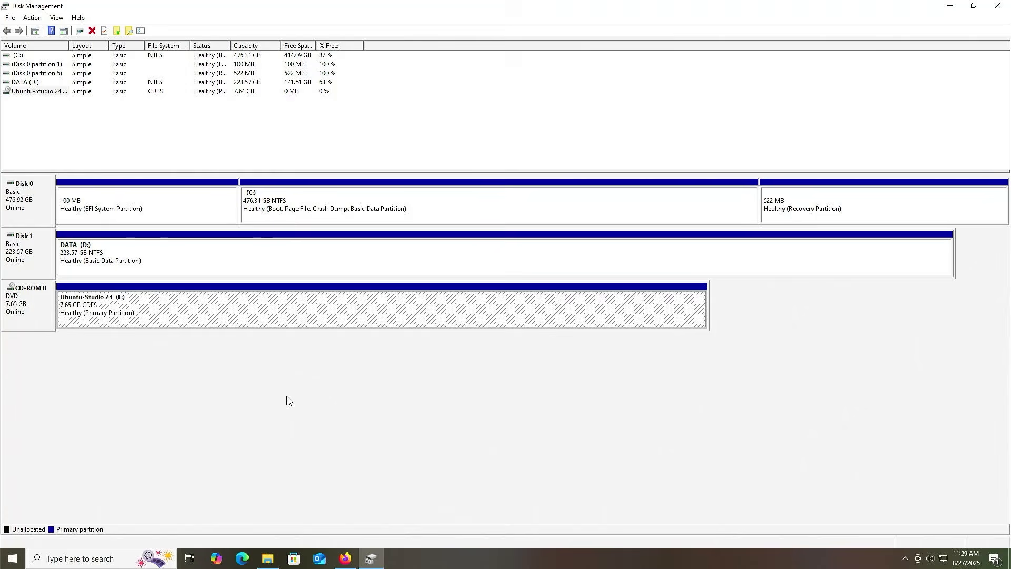
Shrink the C: volume on Disk 0 by 8000 MB
{"action": "left_click", "coordinate": [550, 208]}
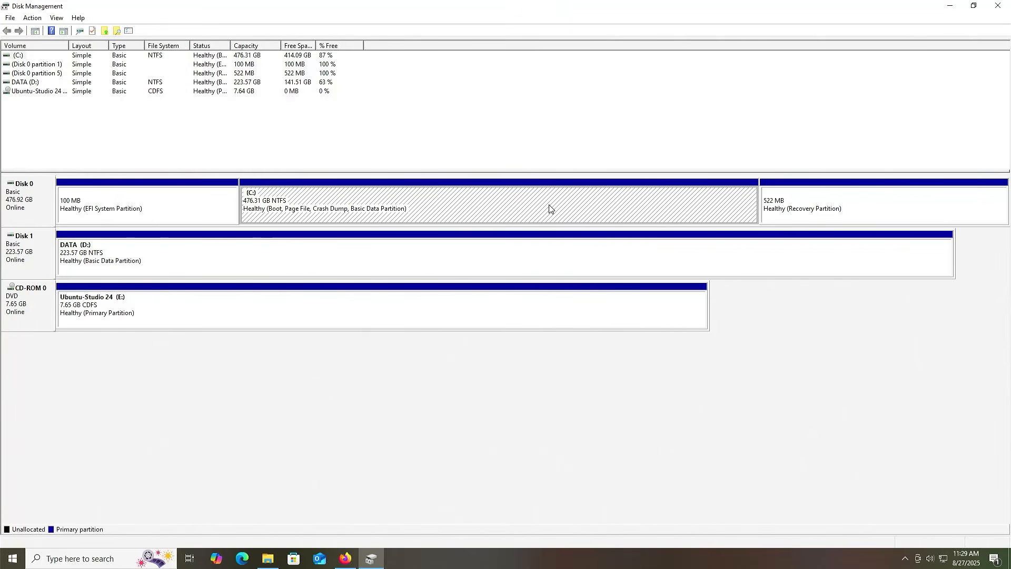
{"action": "right_click", "coordinate": [549, 208]}
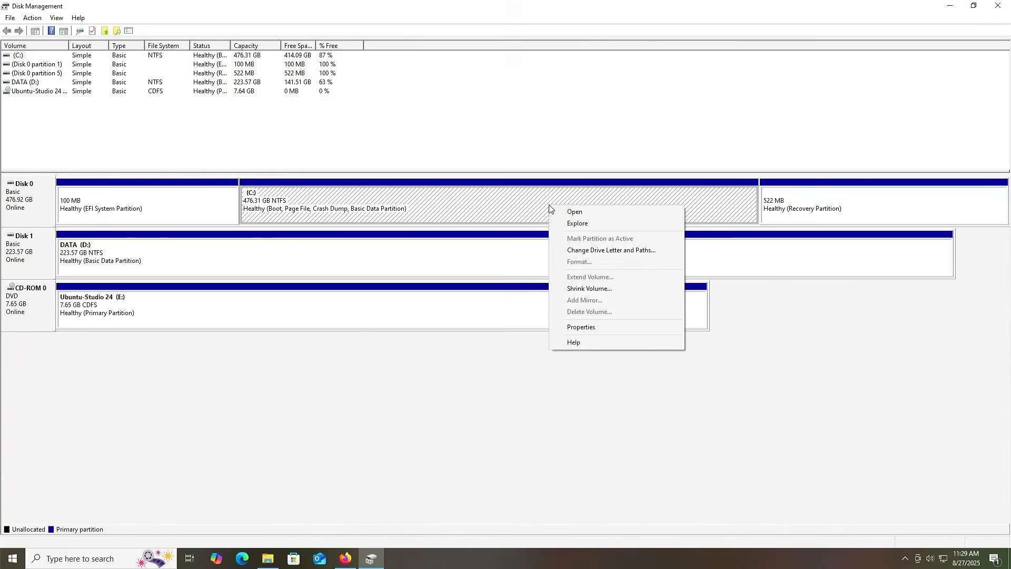
{"action": "left_click", "coordinate": [593, 293]}
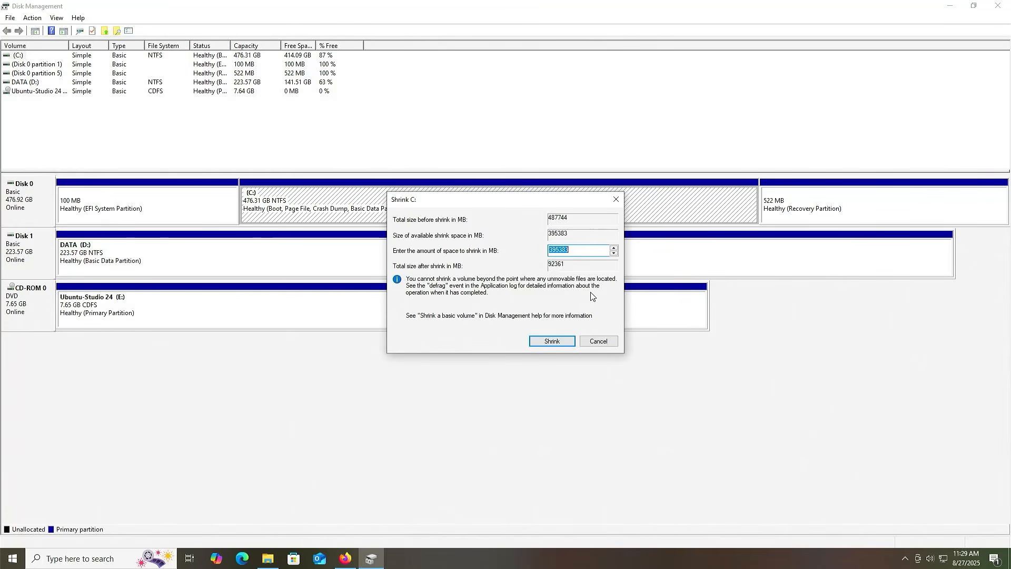
{"action": "type", "text": "8000"}
{"action": "left_click", "coordinate": [548, 341]}
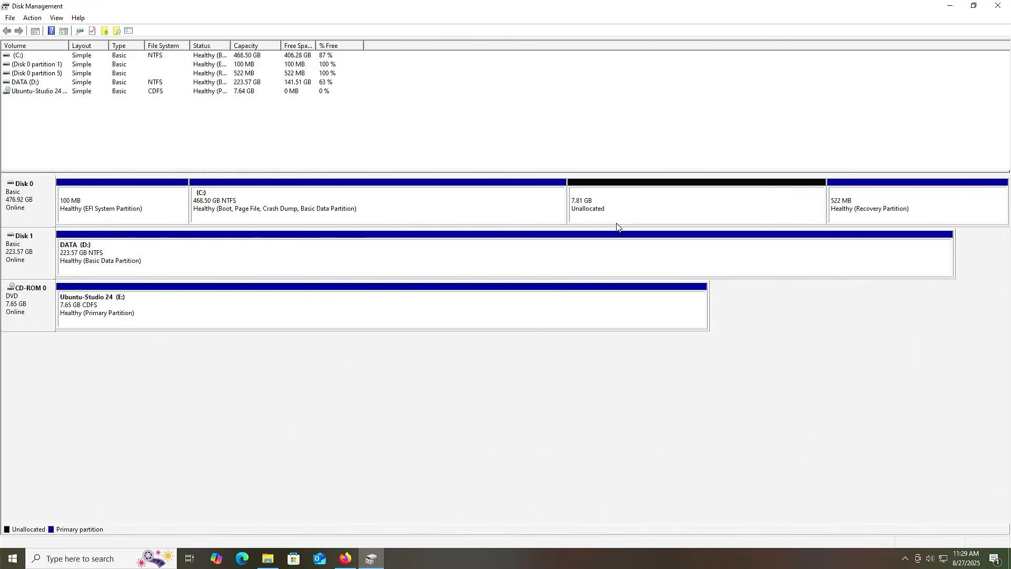
Set up a new simple volume of 8000 MB in Disk 0's unallocated space with drive letter F
{"action": "left_click", "coordinate": [622, 207]}
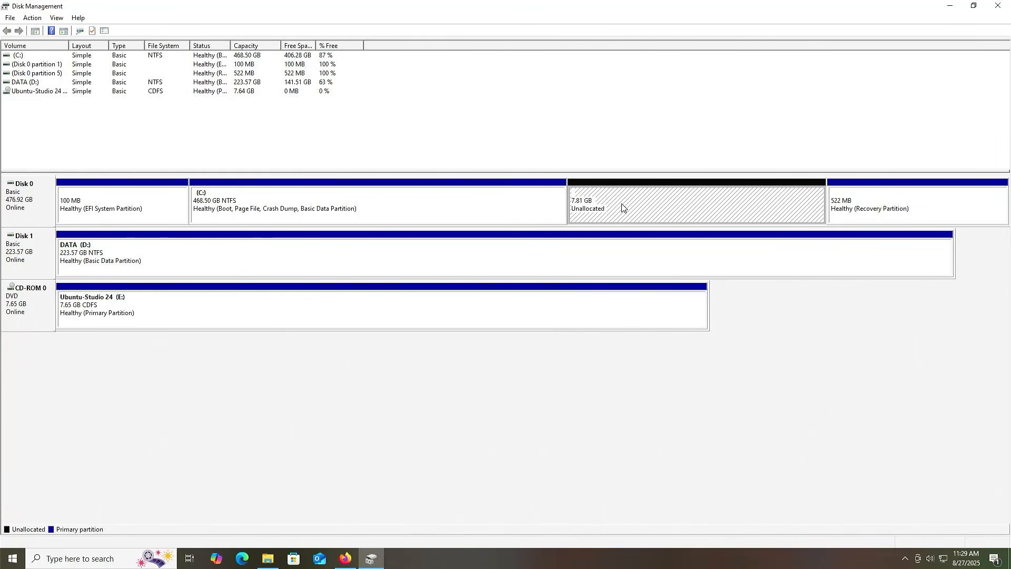
{"action": "right_click", "coordinate": [623, 205]}
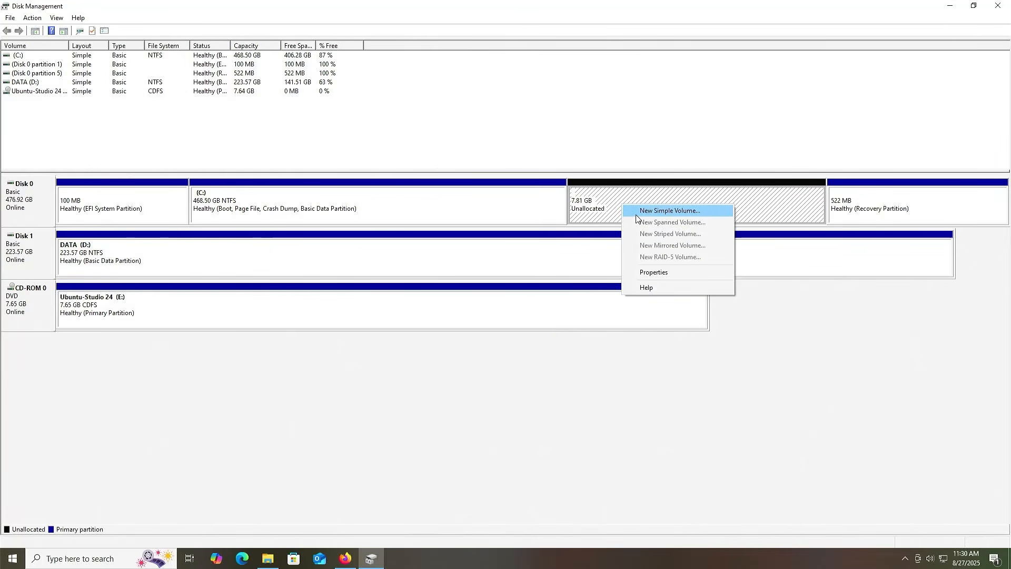
{"action": "left_click", "coordinate": [637, 217]}
{"action": "left_click", "coordinate": [203, 246]}
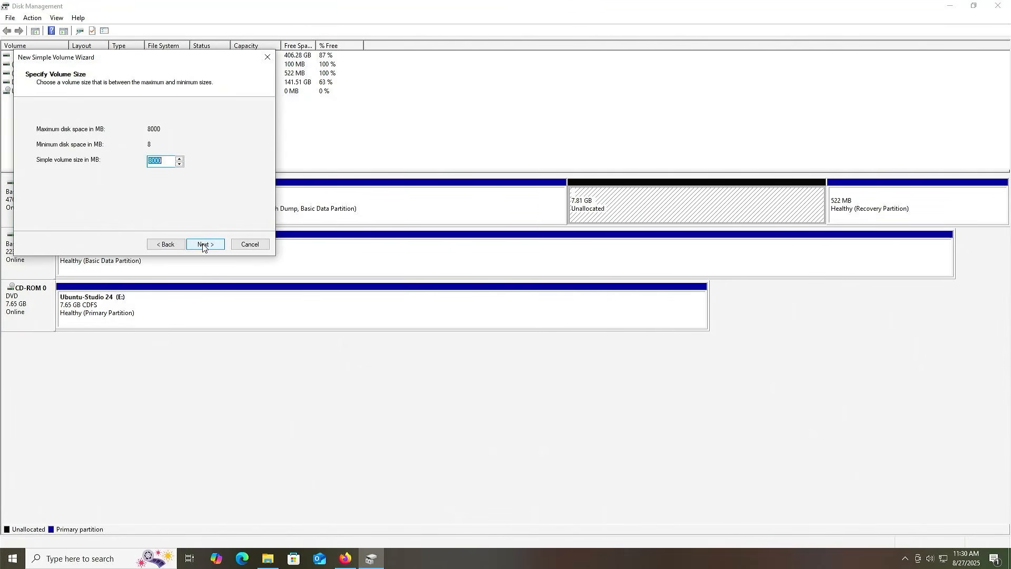
{"action": "left_click", "coordinate": [203, 245]}
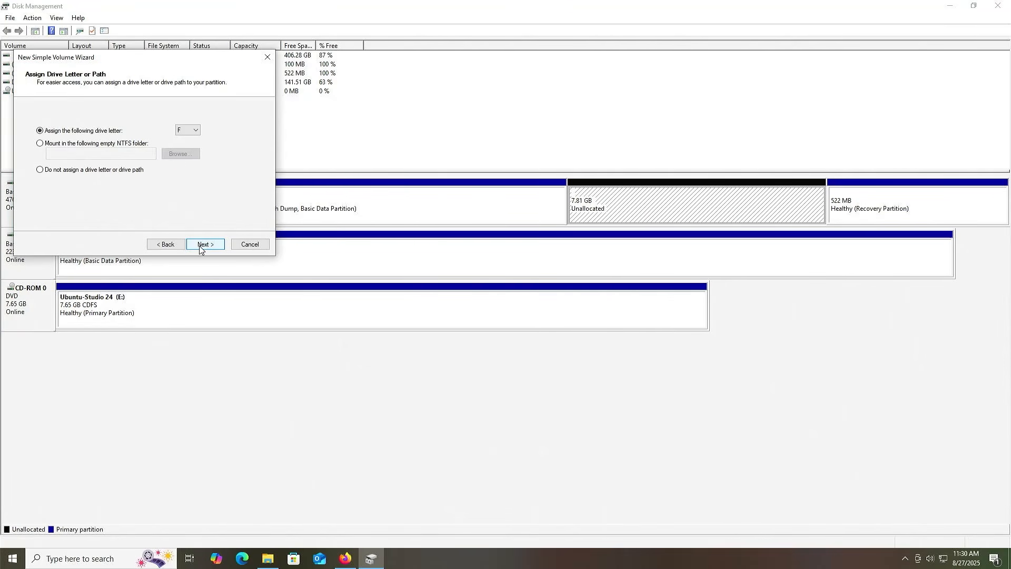
{"action": "left_click", "coordinate": [201, 246]}
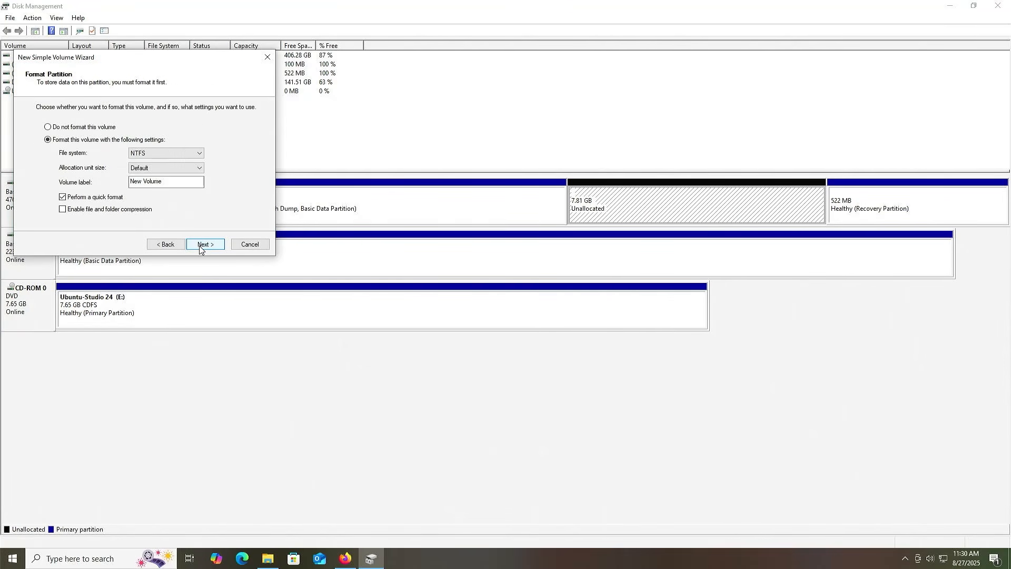
Review the file system choices for the new volume, and check the size of standard.squashfs in the mounted image's casper folder
{"action": "left_click", "coordinate": [168, 157]}
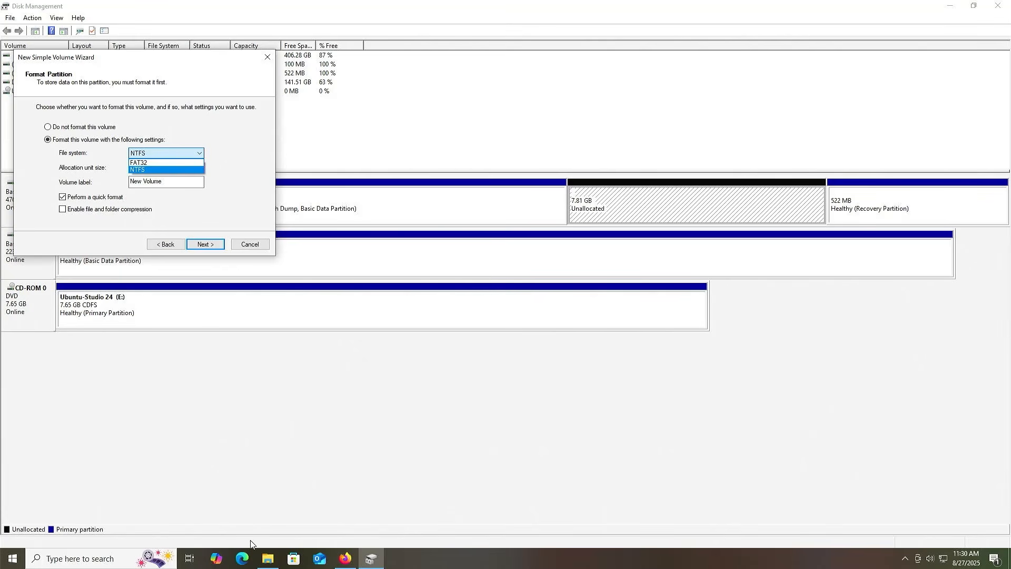
{"action": "left_click", "coordinate": [267, 559]}
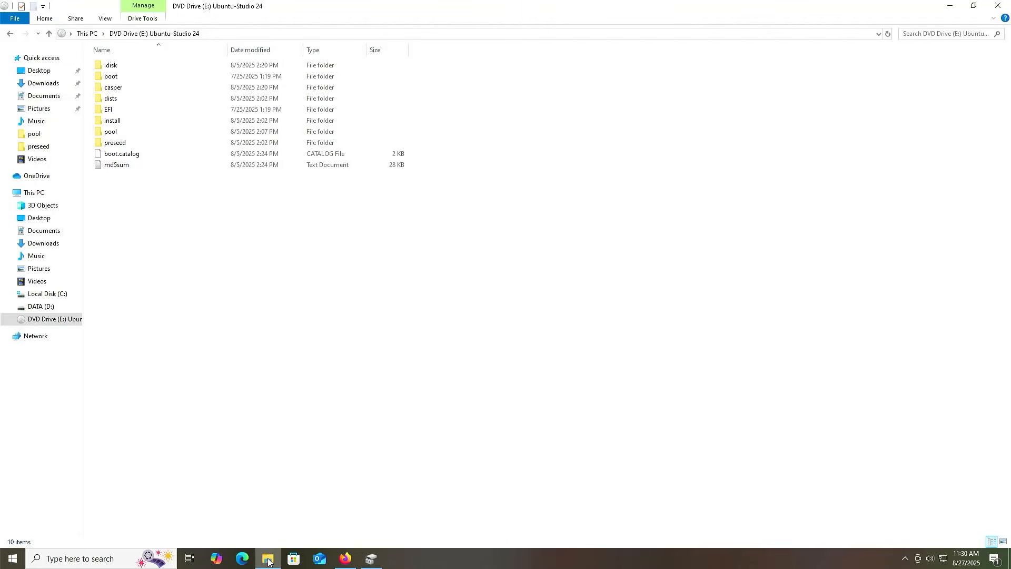
{"action": "left_click", "coordinate": [117, 89]}
{"action": "double_click", "coordinate": [117, 89]}
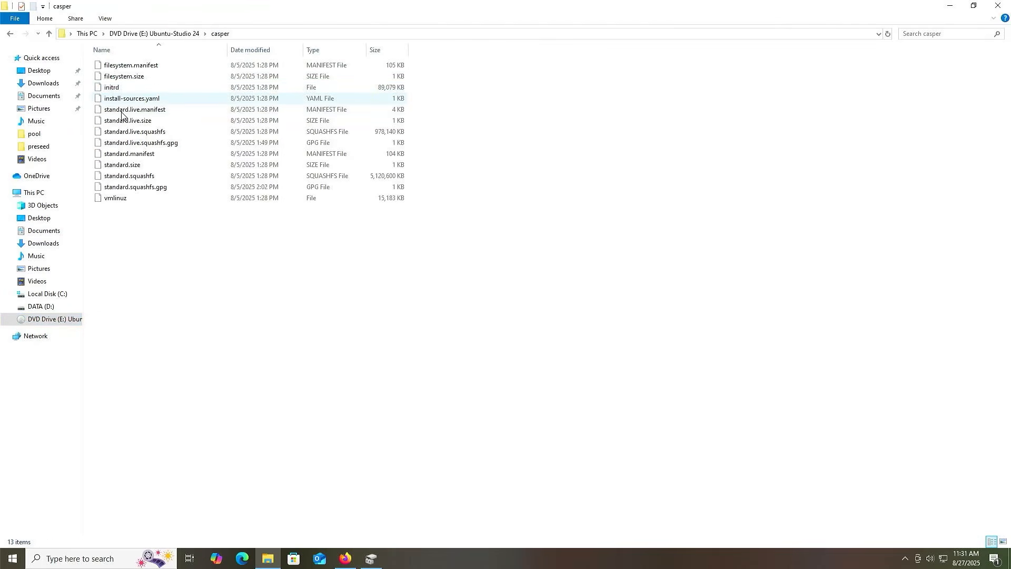
{"action": "left_click", "coordinate": [144, 179]}
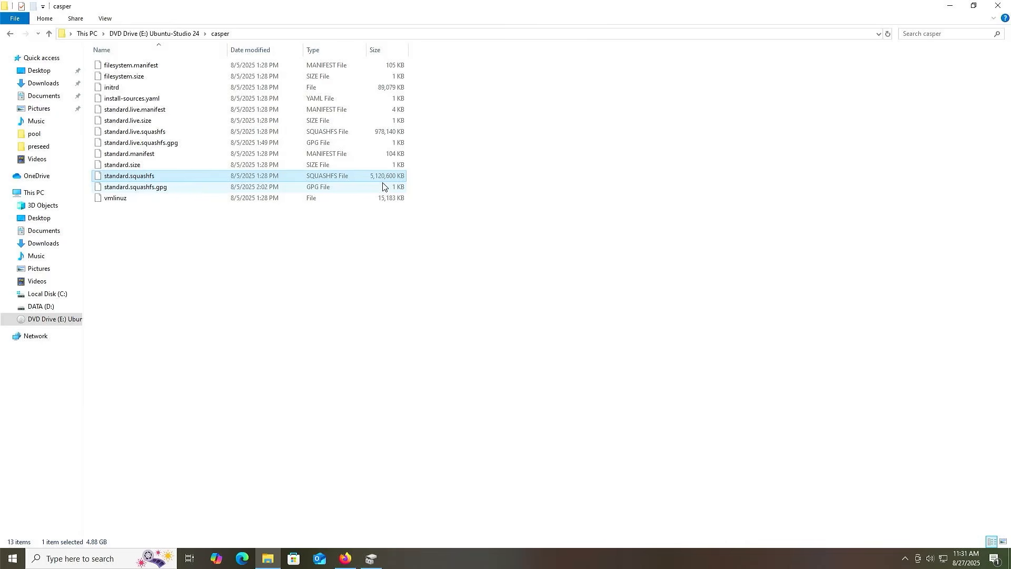
Return to Disk Management and choose NTFS as the new volume's file system
{"action": "left_click", "coordinate": [377, 550]}
{"action": "left_click", "coordinate": [179, 154]}
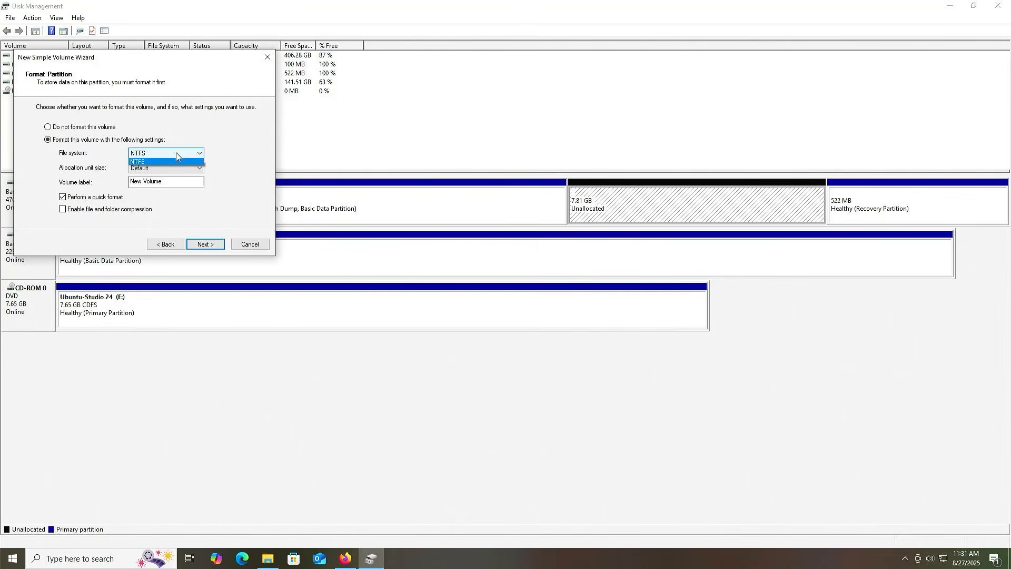
{"action": "left_click", "coordinate": [162, 169]}
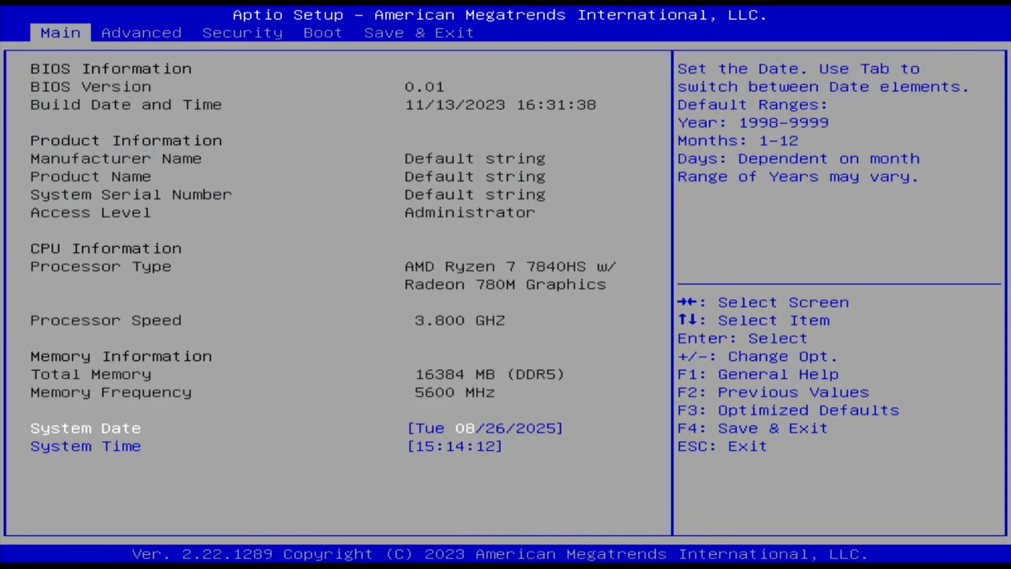
Look through the BIOS setup pages, including the Main and Advanced settings
{"action": "key", "text": "Down"}
{"action": "key", "text": "Up"}
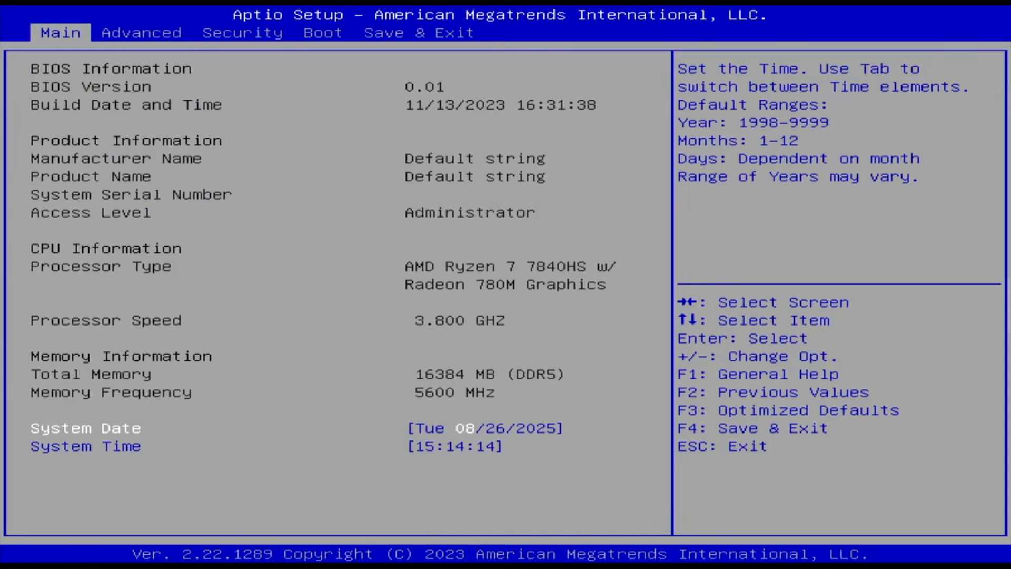
{"action": "key", "text": "Right"}
{"action": "key", "text": "Right"}
{"action": "key", "text": "Left"}
{"action": "key", "text": "Left"}
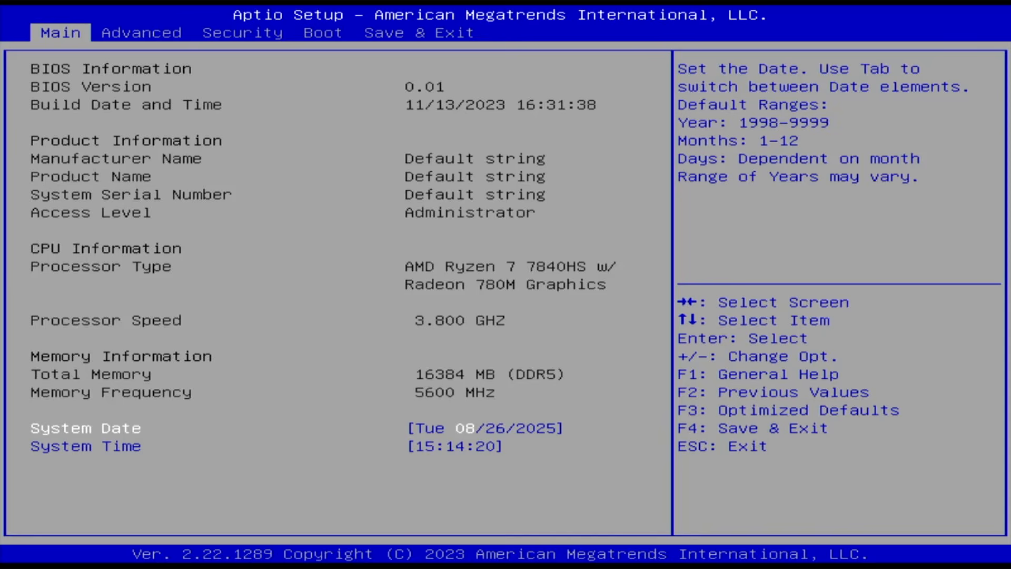
{"action": "key", "text": "Right"}
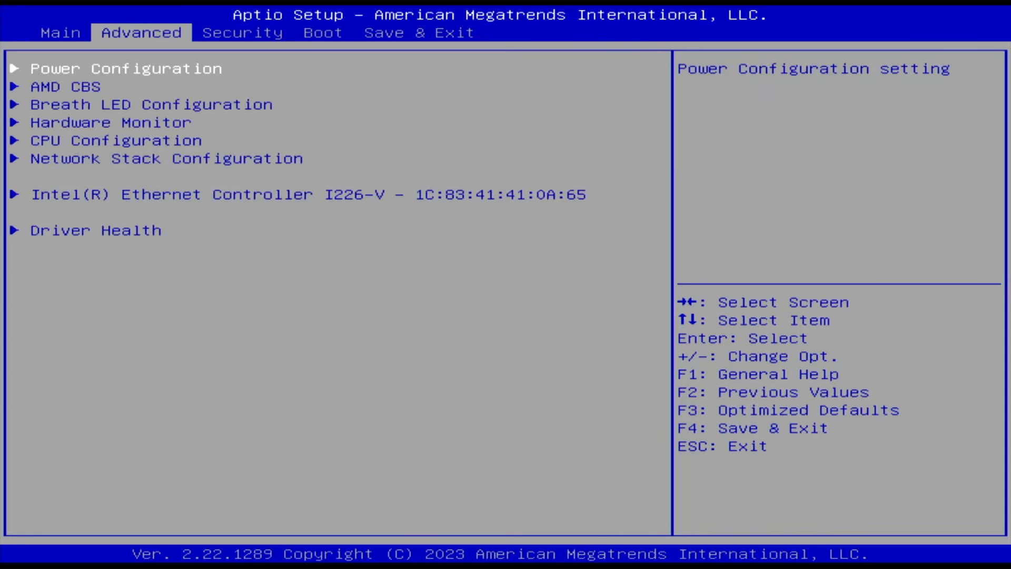
{"action": "key", "text": "Right"}
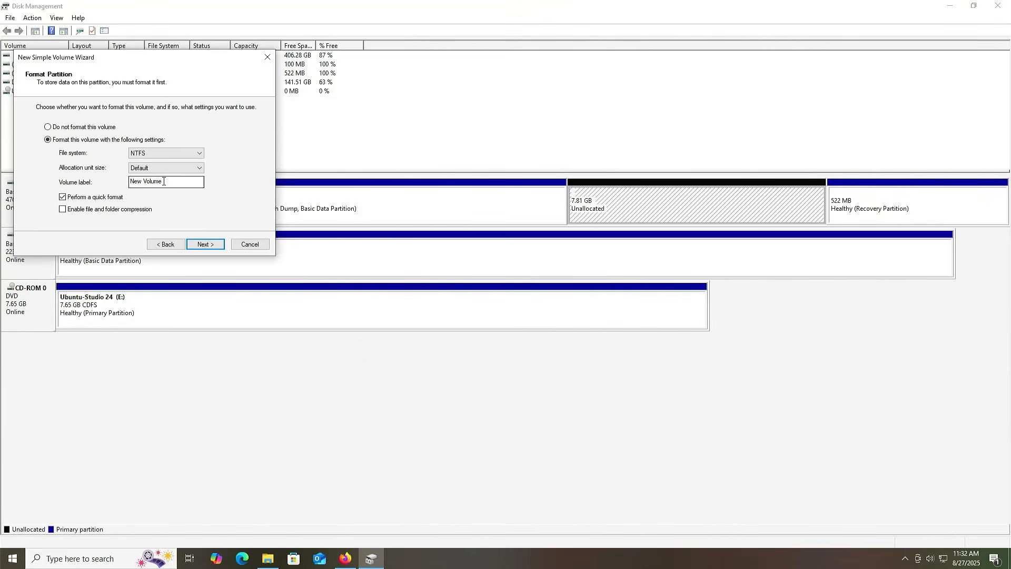
Label the new volume ISO, finish creating it, and select the new partition on Disk 0
{"action": "left_click", "coordinate": [162, 179]}
{"action": "left_click_drag", "start_coordinate": [162, 179], "coordinate": [99, 182]}
{"action": "type", "text": "ISO"}
{"action": "left_click", "coordinate": [204, 247]}
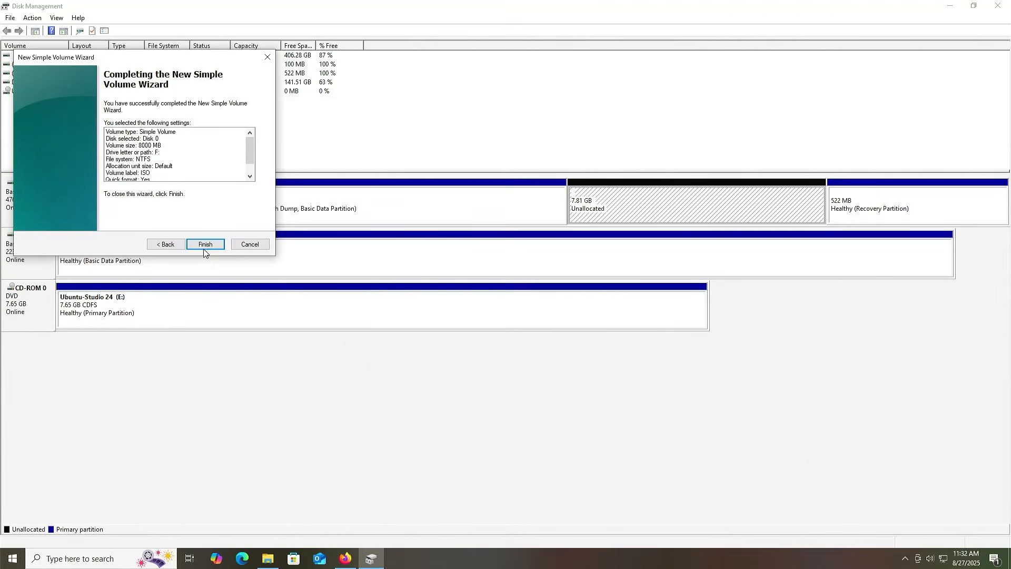
{"action": "left_click", "coordinate": [203, 247]}
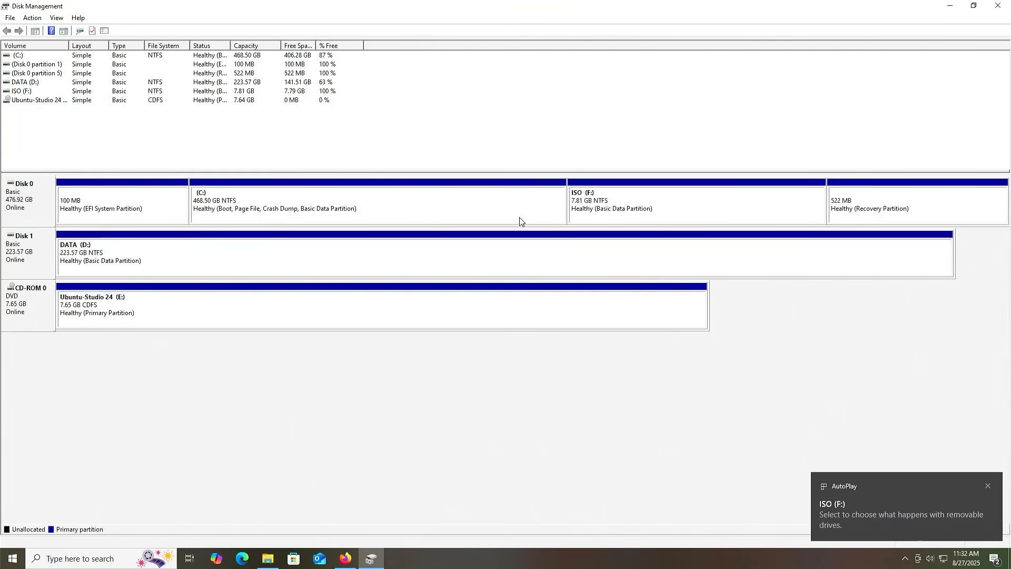
{"action": "left_click", "coordinate": [598, 218]}
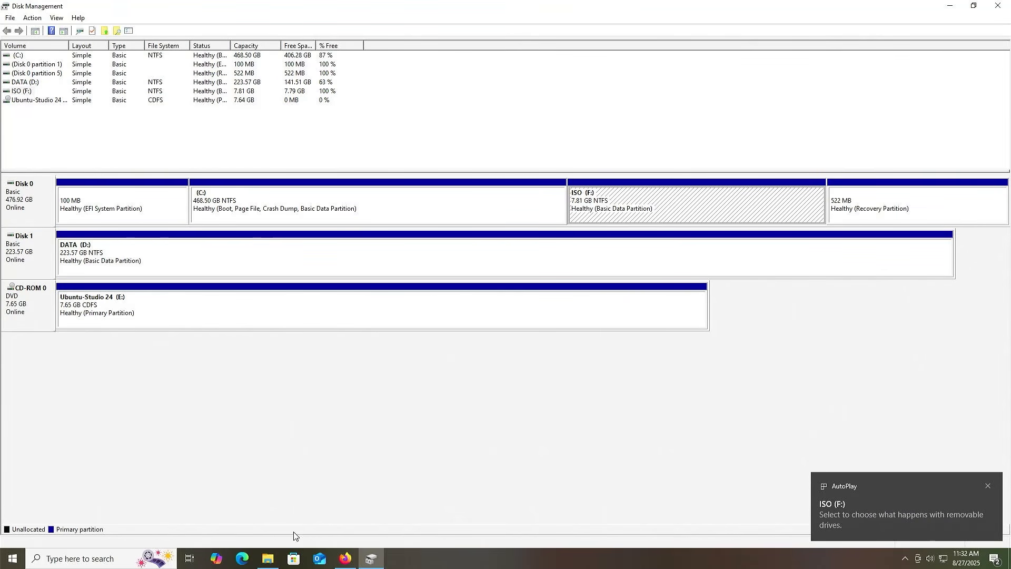
Copy all files and folders from the root of the mounted Ubuntu-Studio 24 DVD drive (E:) to the empty ISO (F:) partition
{"action": "left_click", "coordinate": [270, 558]}
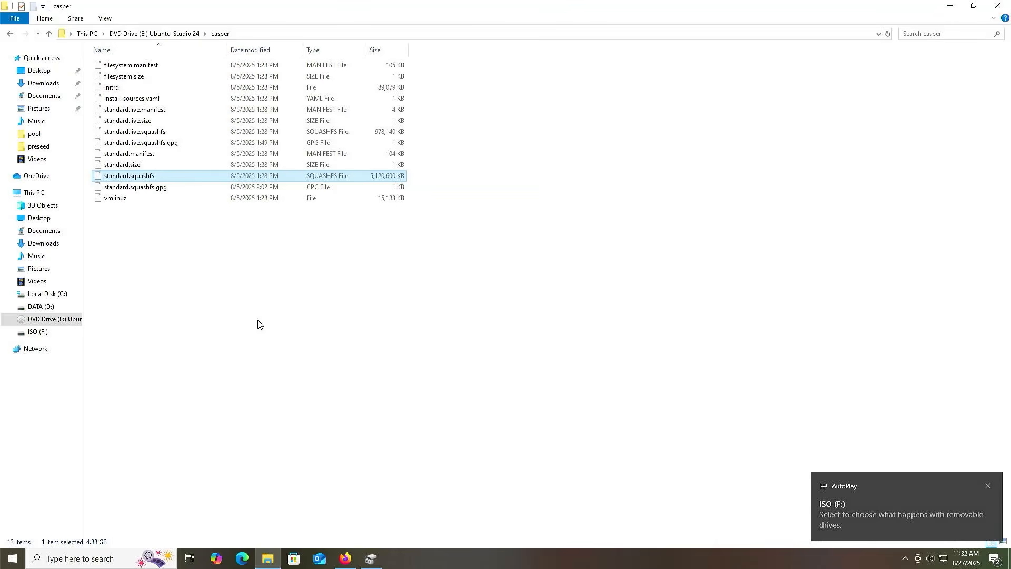
{"action": "left_click", "coordinate": [227, 263]}
{"action": "key", "text": "BackSpace"}
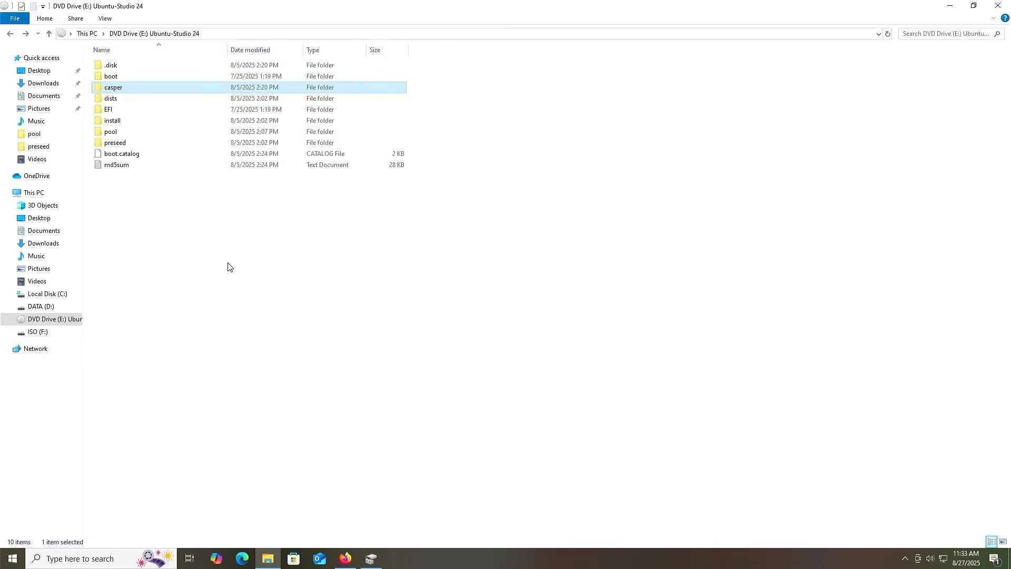
{"action": "key", "text": "ctrl+a"}
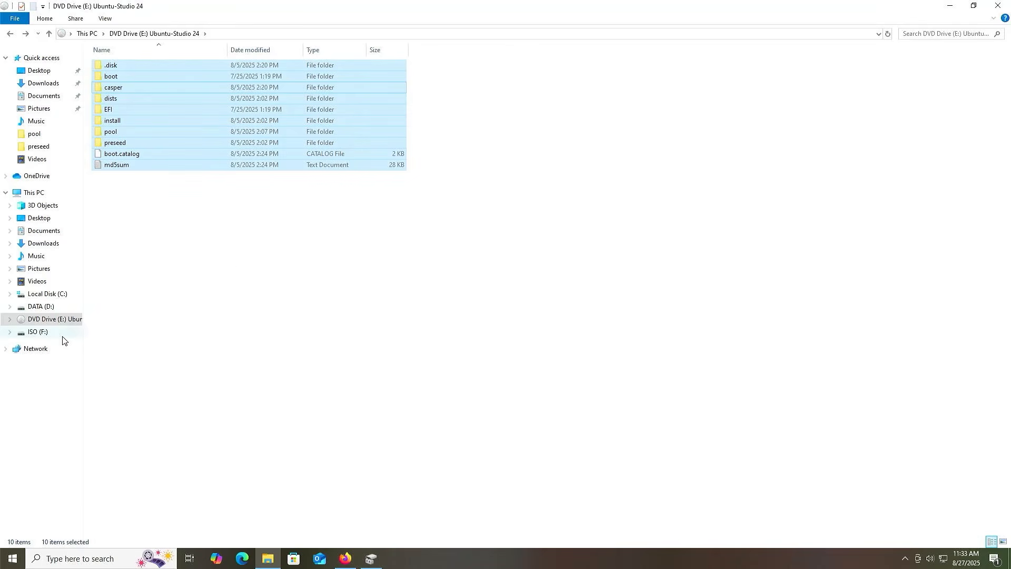
{"action": "left_click", "coordinate": [38, 332]}
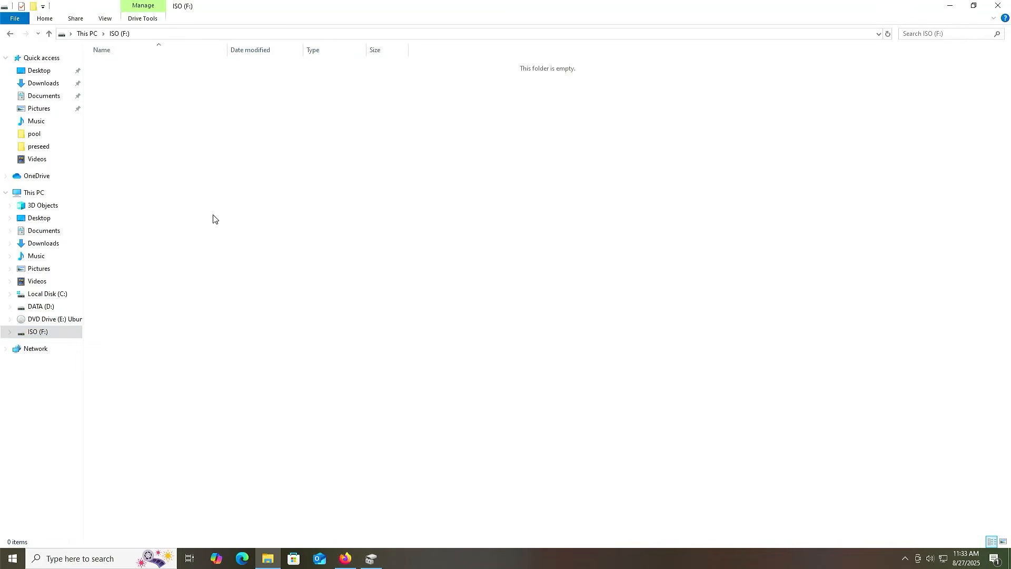
{"action": "key", "text": "ctrl+v"}
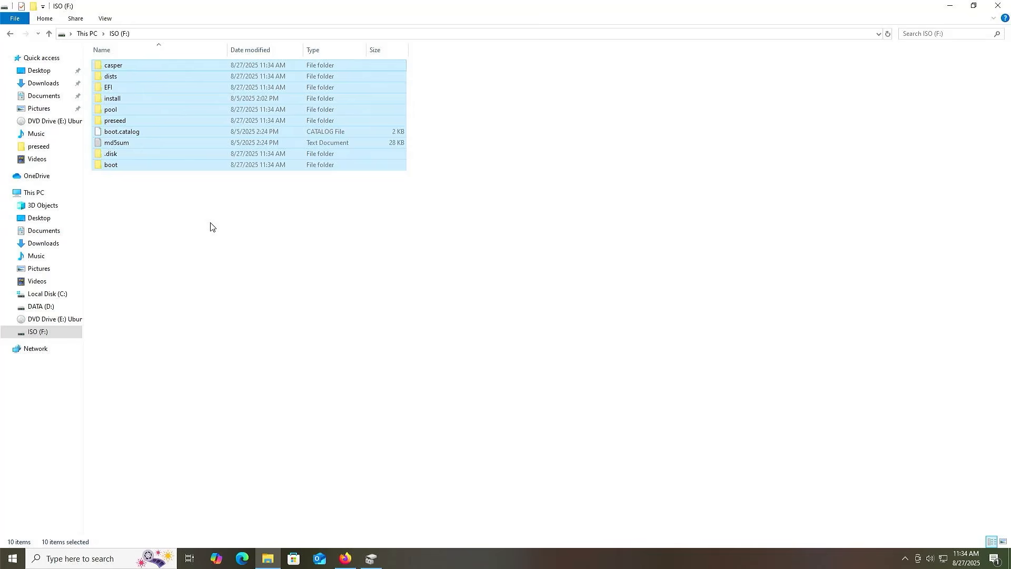
{"action": "left_click", "coordinate": [210, 227]}
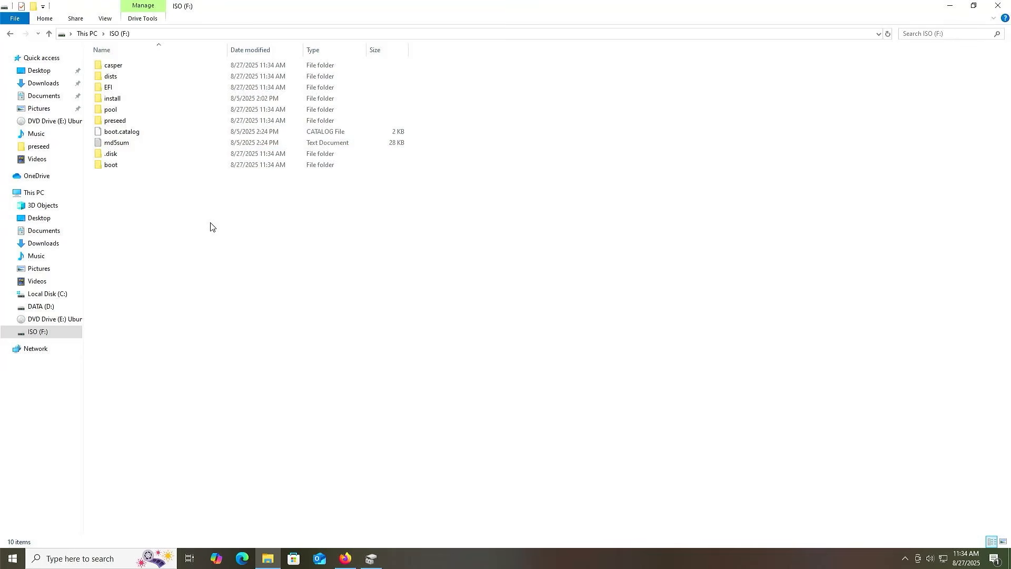
Switch to Disk Management and compare the partition types of the 100 MB EFI System Partition and the ISO partition on Disk 0
{"action": "left_click", "coordinate": [369, 559]}
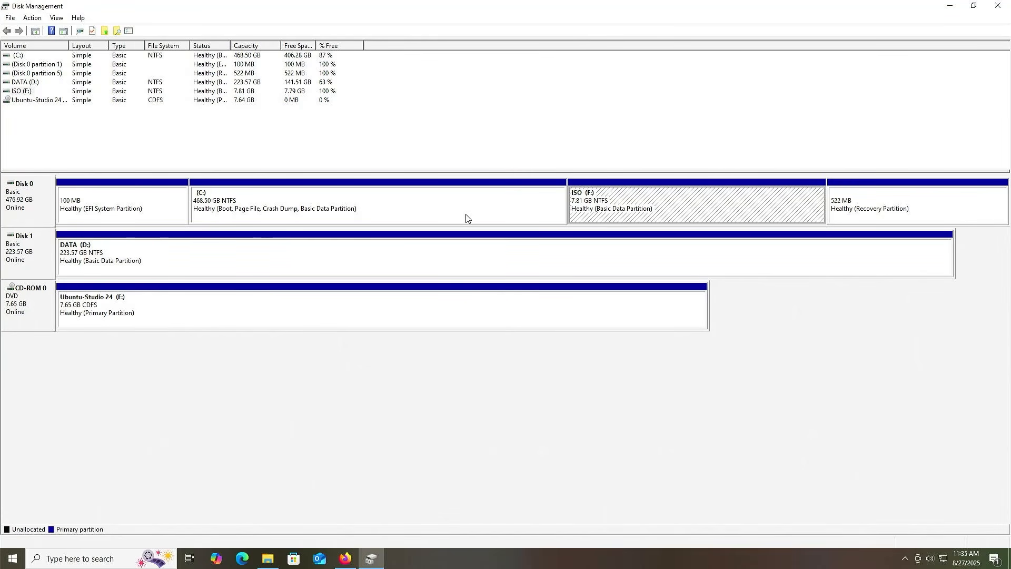
{"action": "left_click", "coordinate": [134, 214]}
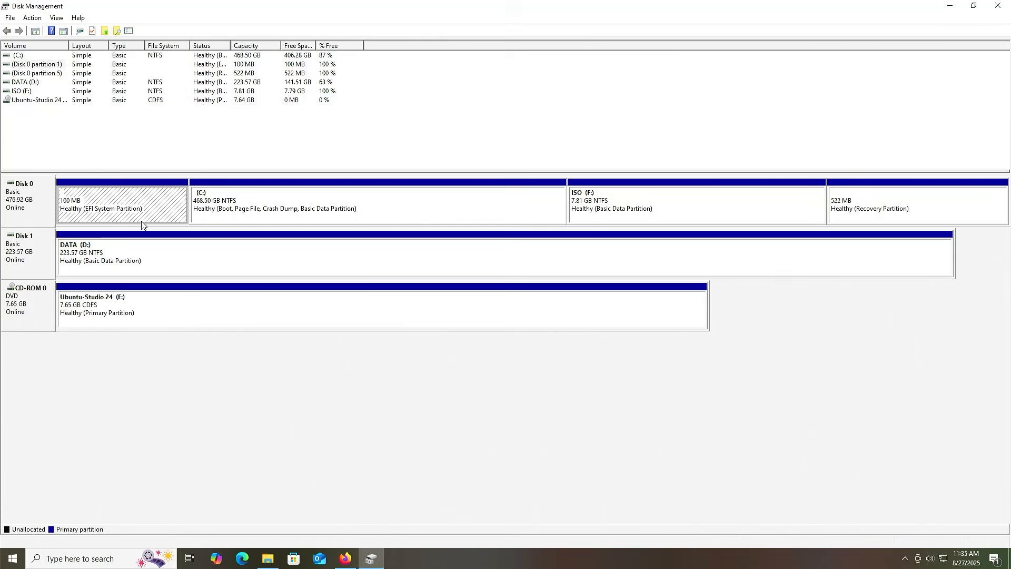
{"action": "left_click", "coordinate": [582, 219]}
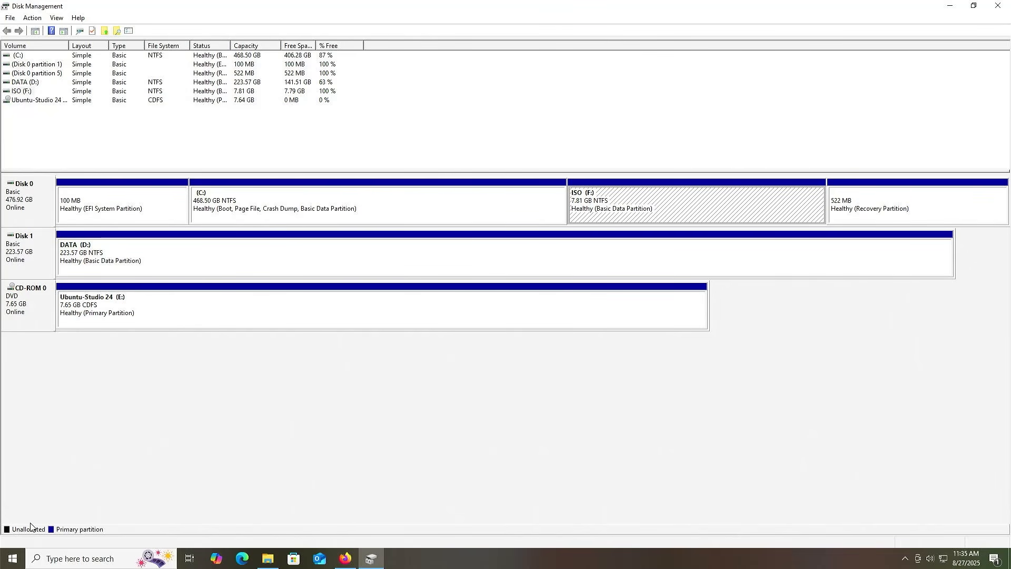
Search Windows for diskpart and run it as administrator, allowing it to make changes to the device
{"action": "left_click", "coordinate": [14, 560]}
{"action": "type", "text": "diskpart"}
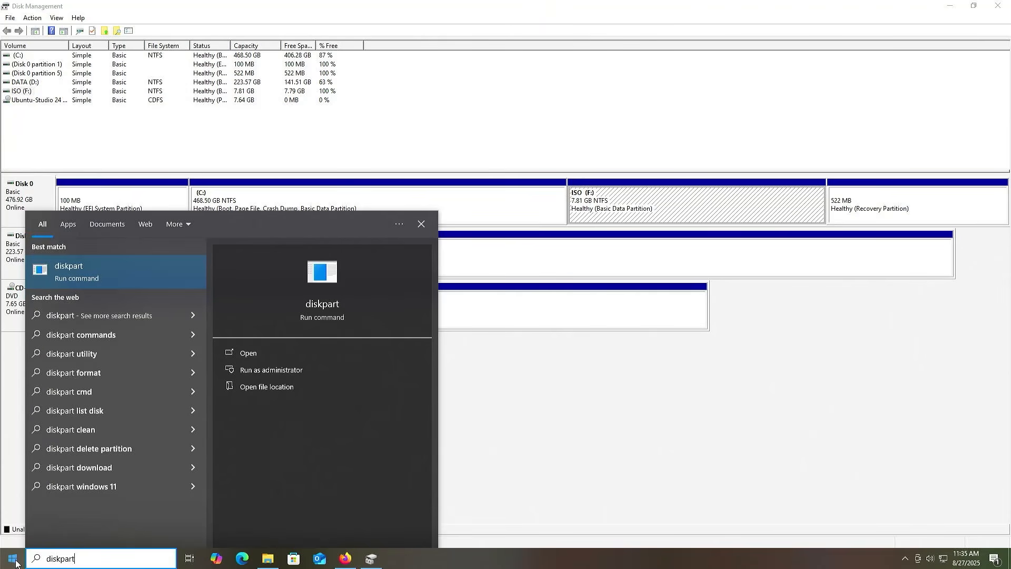
{"action": "key", "text": "Right"}
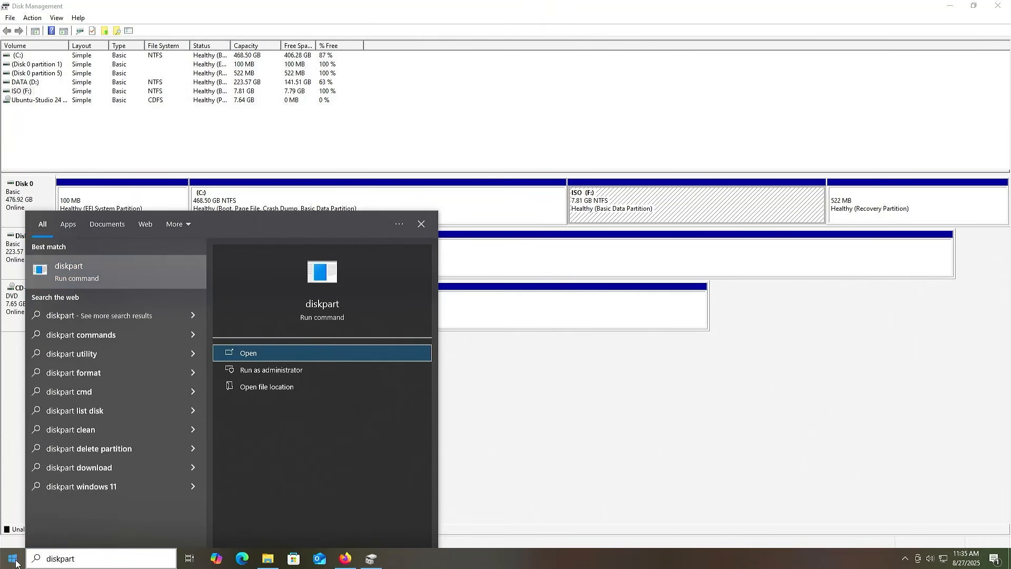
{"action": "key", "text": "Down"}
{"action": "key", "text": "Return"}
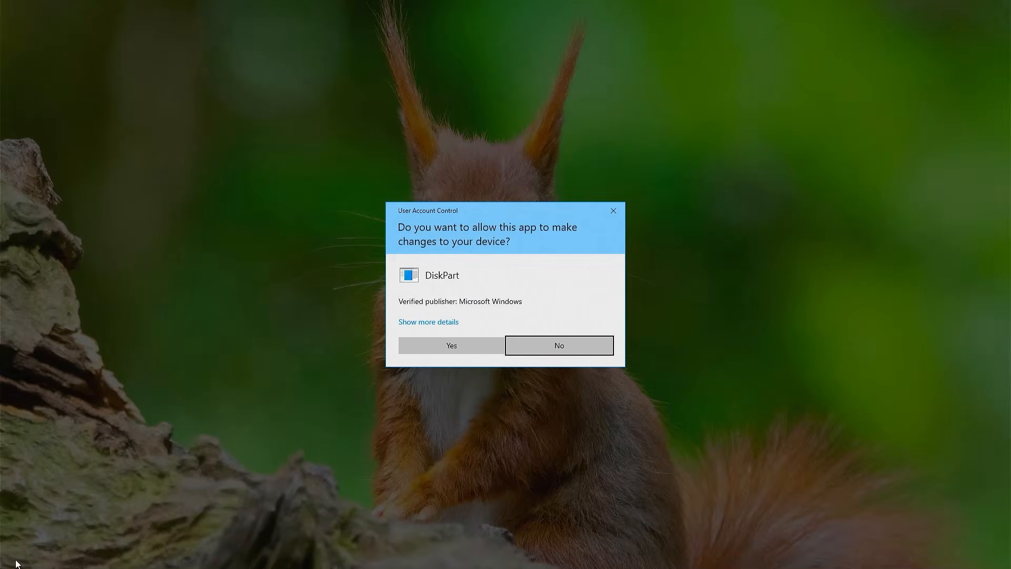
{"action": "key", "text": "Return"}
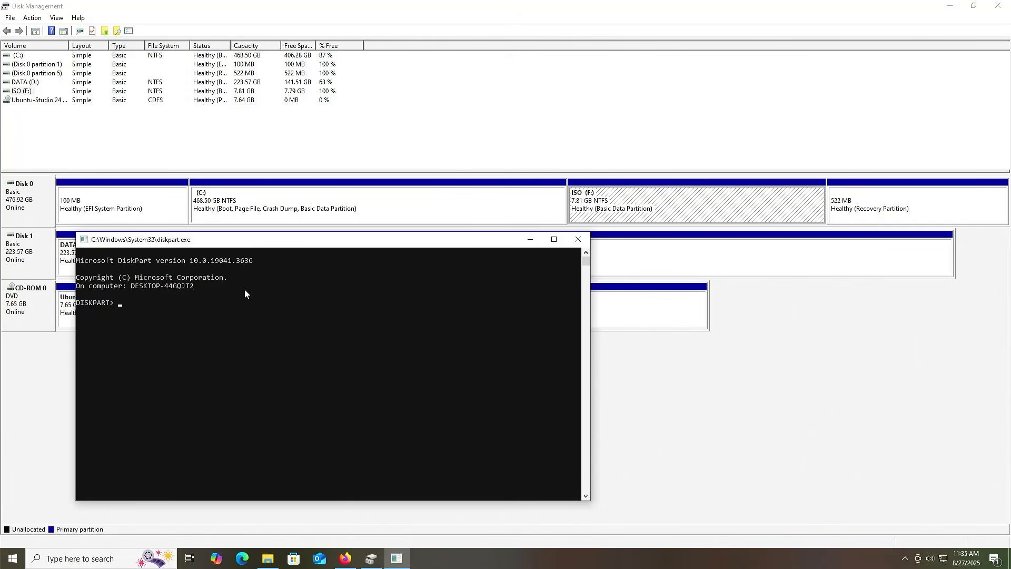
In DiskPart, list the disks, select disk 0, list its partitions and select partition 4
{"action": "type", "text": "list disk"}
{"action": "key", "text": "Return"}
{"action": "type", "text": "sel disk 0"}
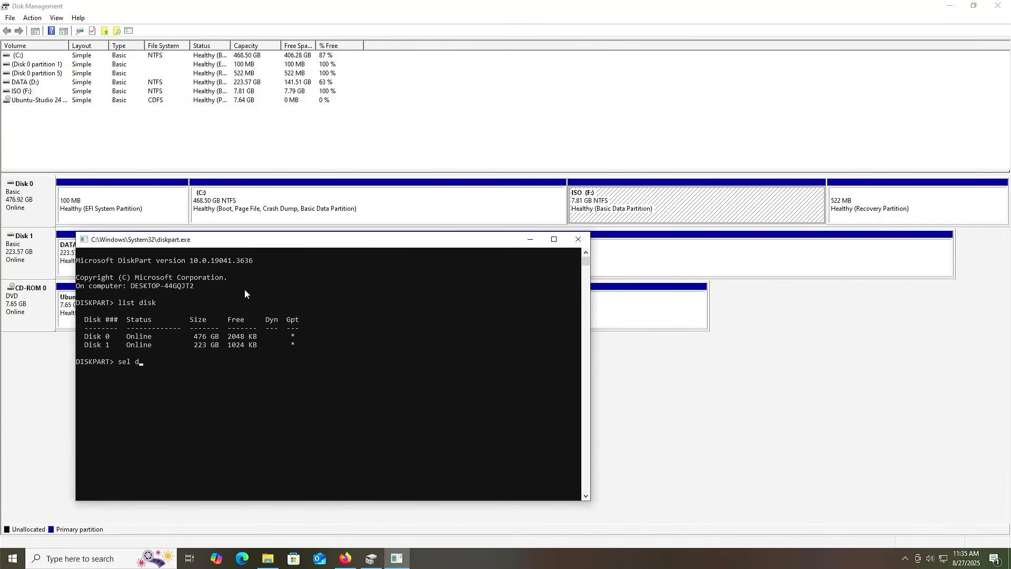
{"action": "key", "text": "Return"}
{"action": "type", "text": "list part"}
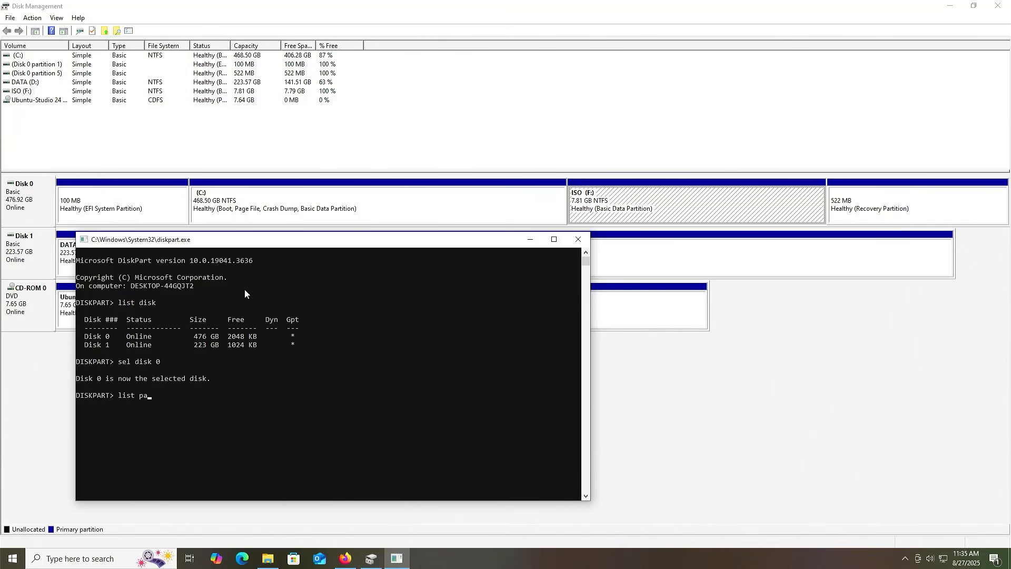
{"action": "key", "text": "Return"}
{"action": "type", "text": "sel part 4"}
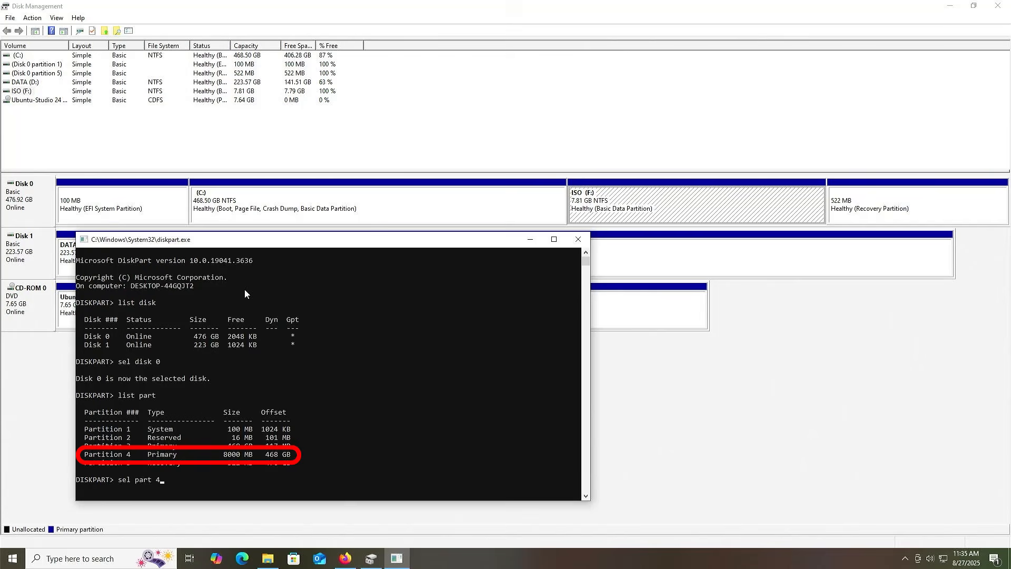
{"action": "key", "text": "Return"}
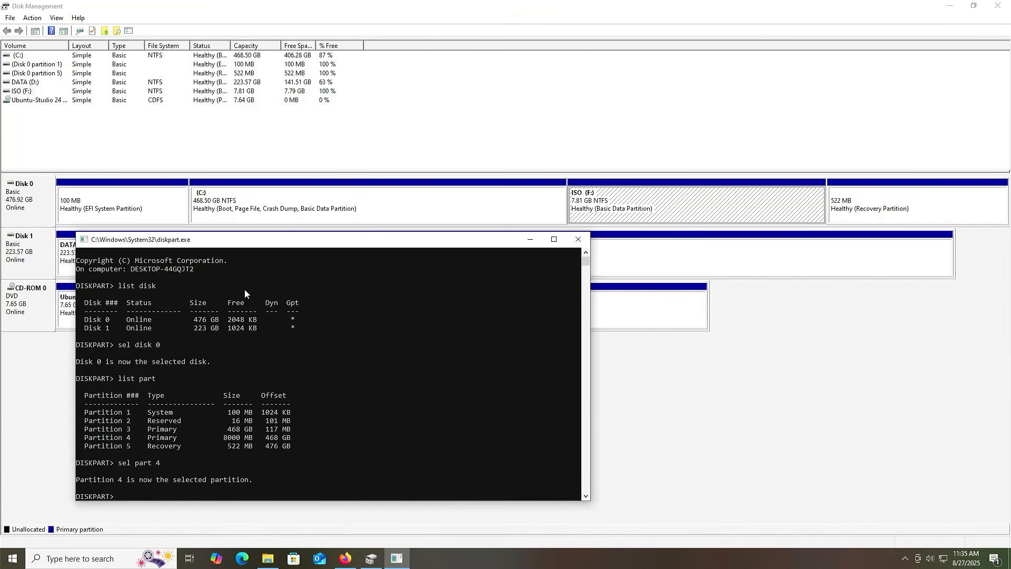
Show DiskPart's help for set id and copy the partition type GUID given for the EFI System partition
{"action": "type", "text": "help set id"}
{"action": "key", "text": "Return"}
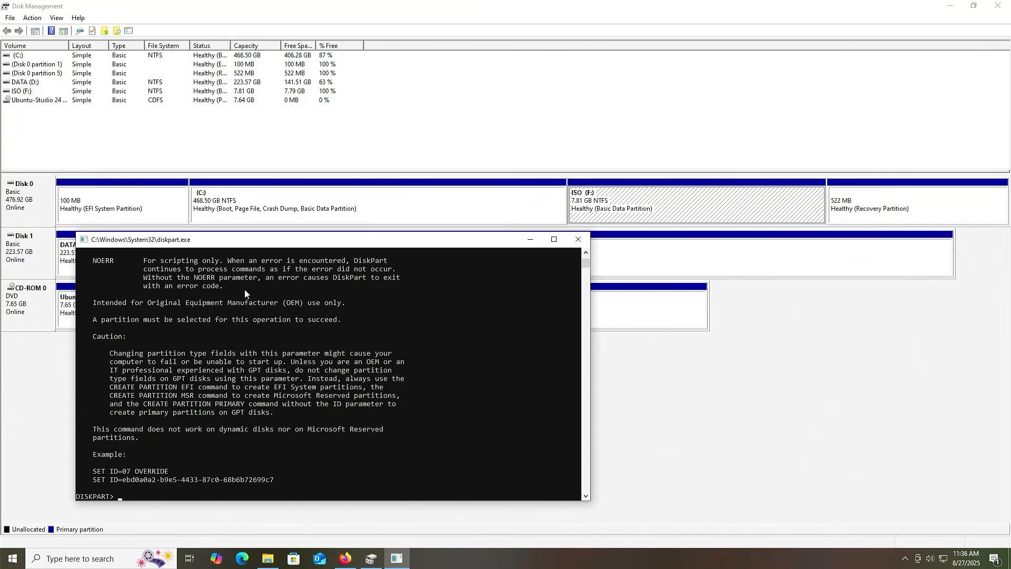
{"action": "scroll", "coordinate": [257, 356], "scroll_direction": "up", "scroll_amount": 10}
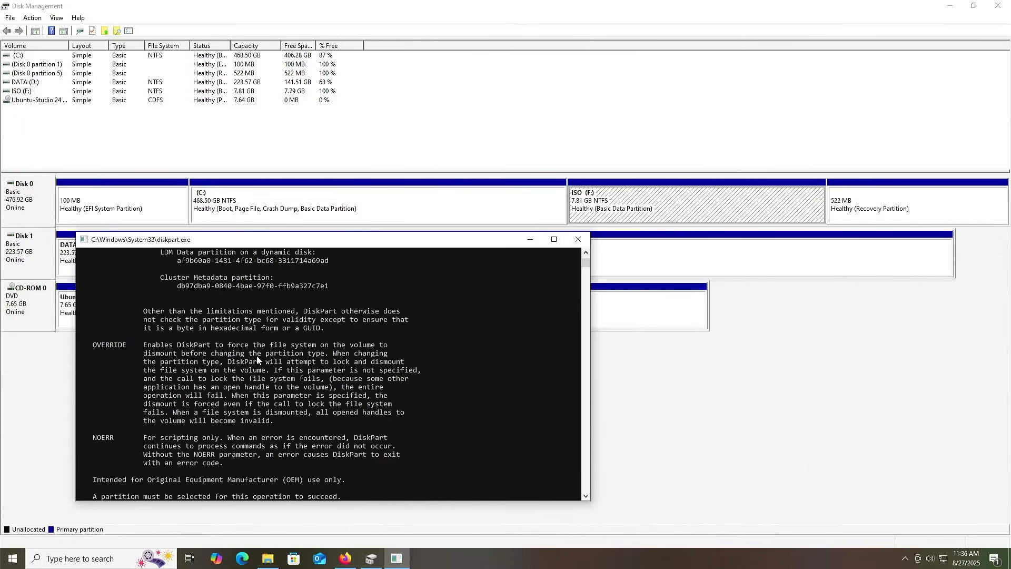
{"action": "scroll", "coordinate": [257, 356], "scroll_direction": "up", "scroll_amount": 5}
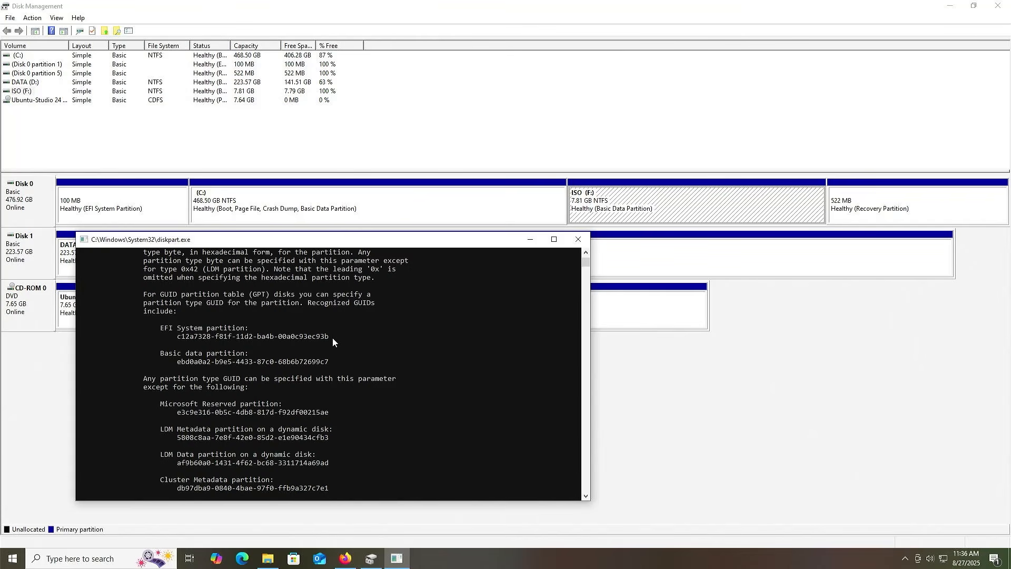
{"action": "left_click_drag", "start_coordinate": [333, 337], "coordinate": [187, 341]}
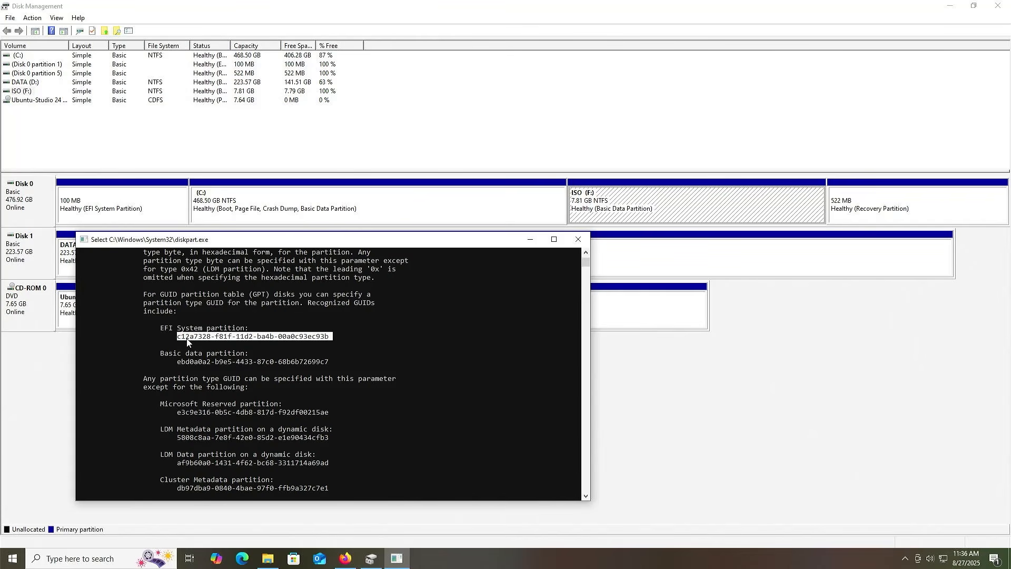
{"action": "key", "text": "ctrl+c"}
Set the selected partition's ID to c12a7328-f81f-11d2-ba4b-00a0c93ec93b and check the partition in Disk Management
{"action": "type", "text": "set"}
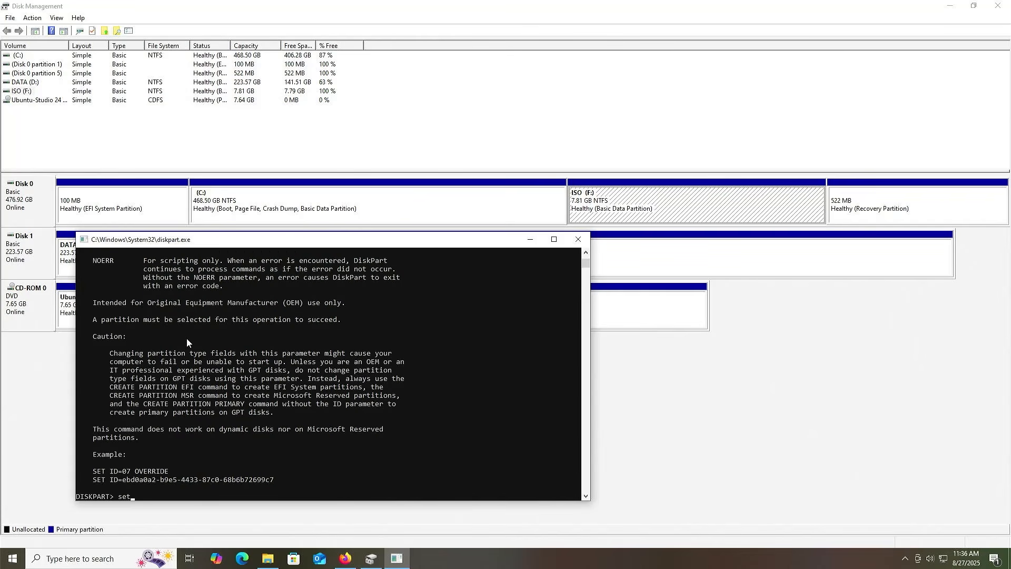
{"action": "type", "text": " id="}
{"action": "key", "text": "ctrl+v"}
{"action": "key", "text": "Return"}
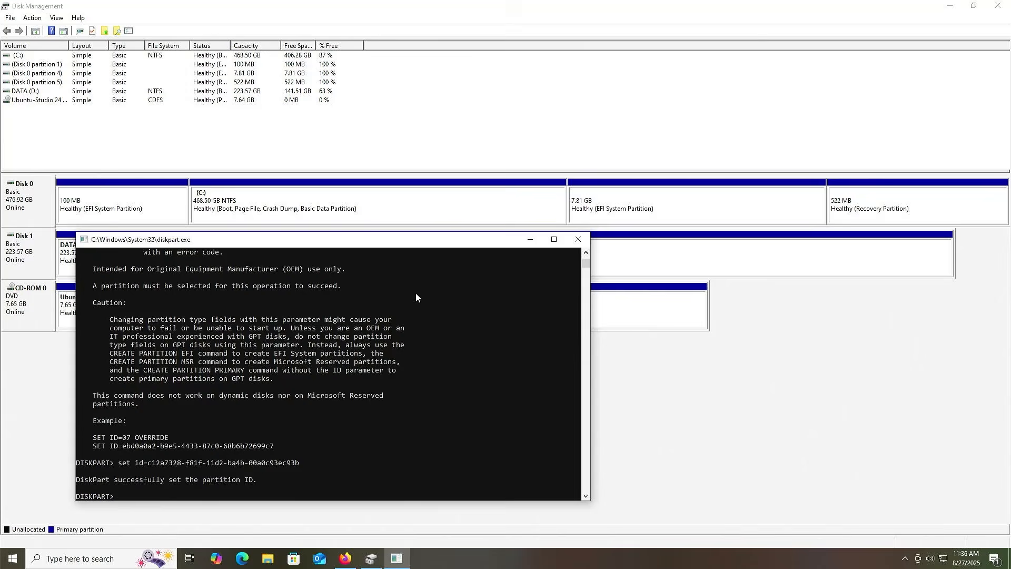
{"action": "left_click", "coordinate": [619, 221]}
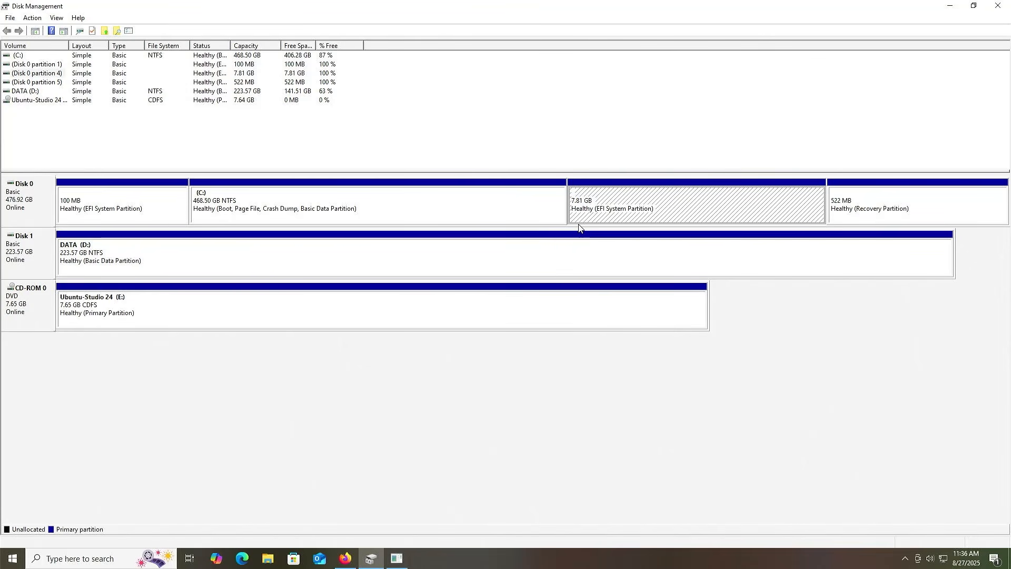
Restart the computer and highlight UEFI OS (P0: Patriot P210 512GB) among the BIOS setup's boot override entries
{"action": "right_click", "coordinate": [13, 558]}
{"action": "mouse_move", "coordinate": [80, 531]}
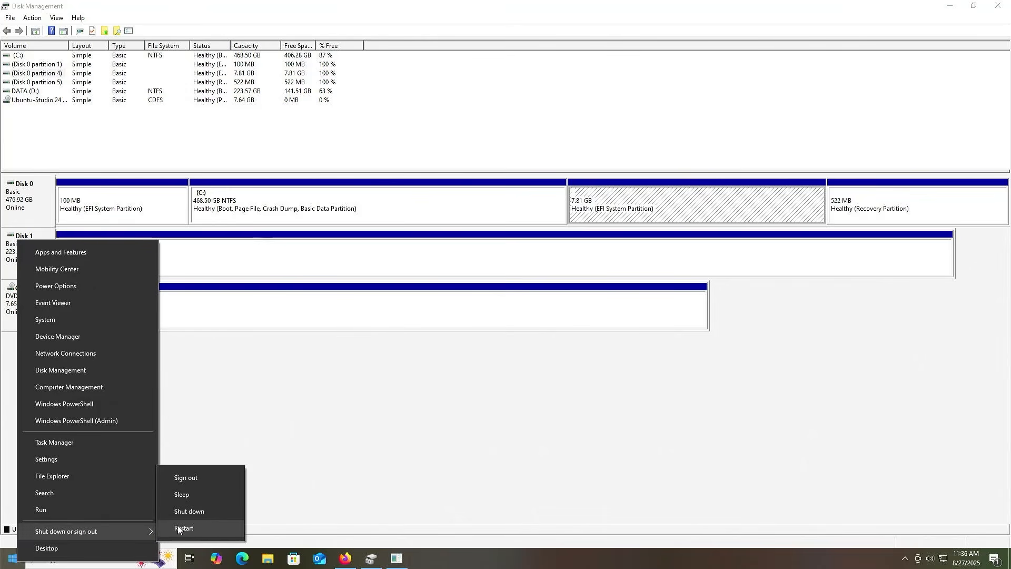
{"action": "left_click", "coordinate": [184, 529]}
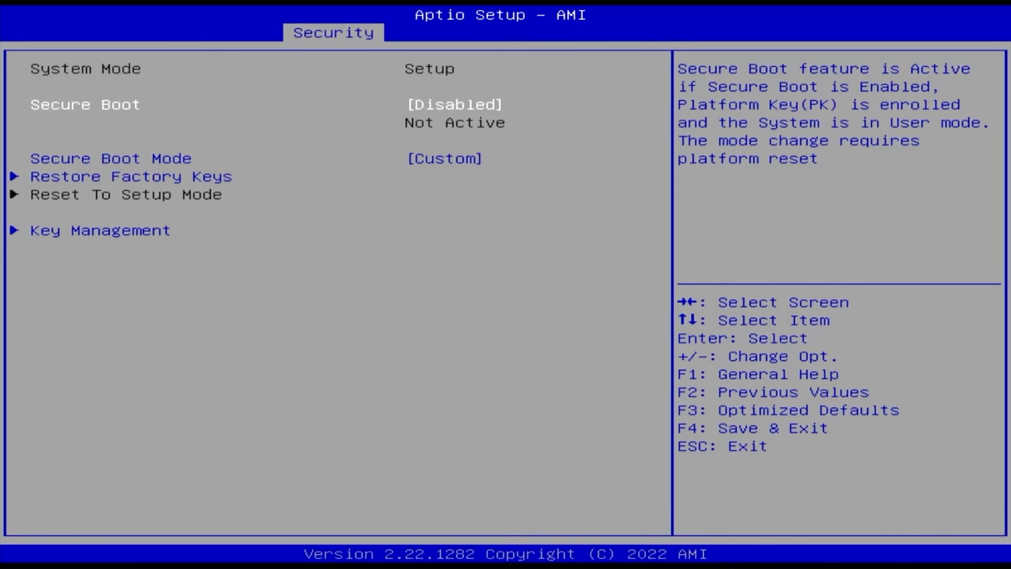
{"action": "key", "text": "Right"}
{"action": "key", "text": "Right"}
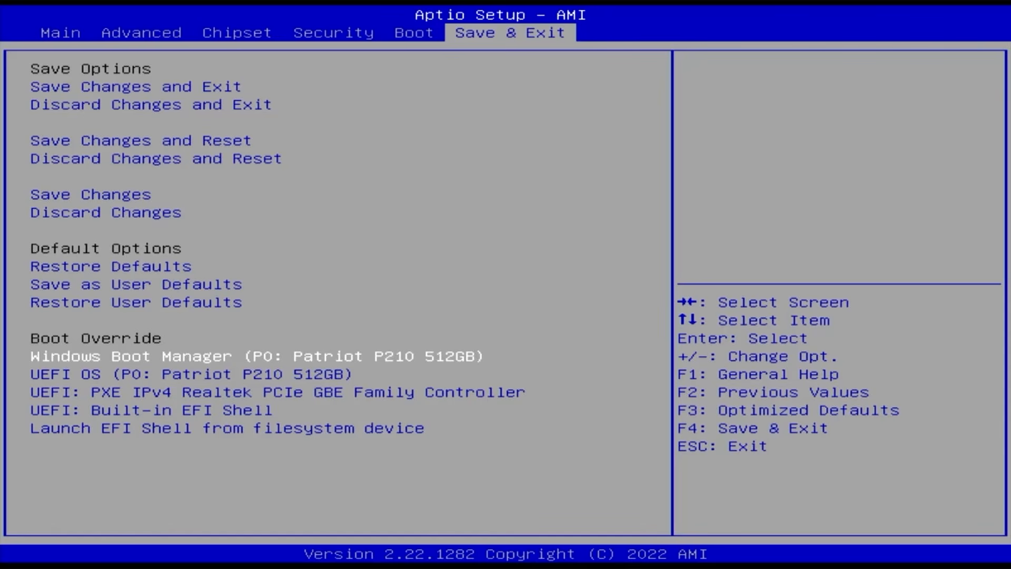
{"action": "key", "text": "Down"}
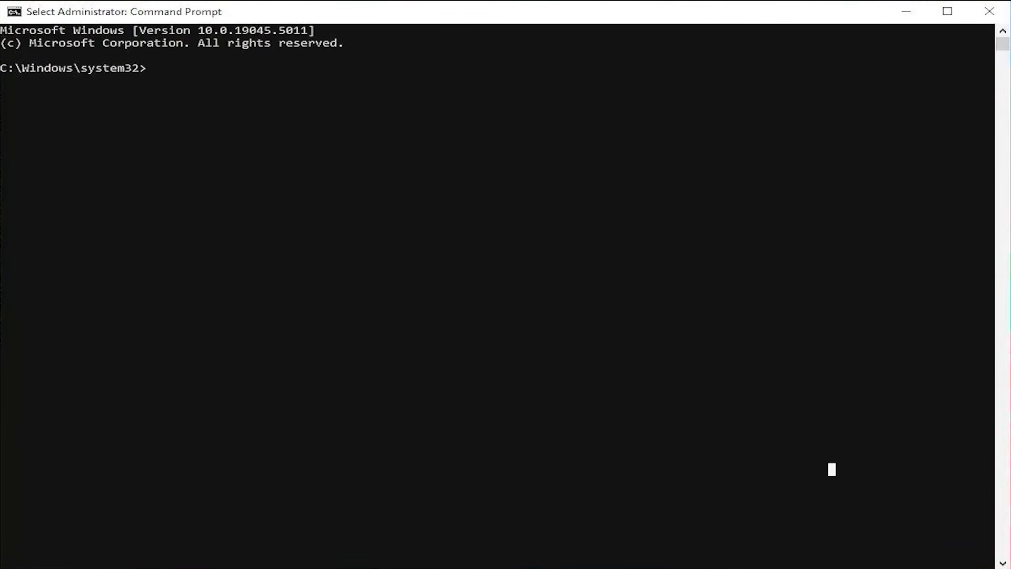
List the firmware boot entries from an administrator Command Prompt with bcdedit /enum firmware
{"action": "type", "text": "bcdedit "}
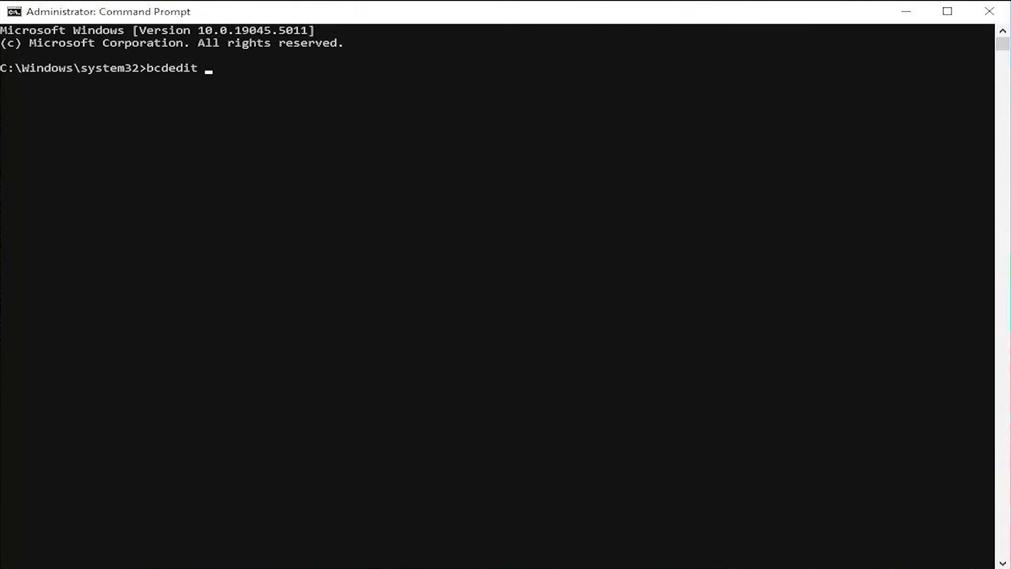
{"action": "type", "text": "/enum firmware"}
{"action": "key", "text": "Return"}
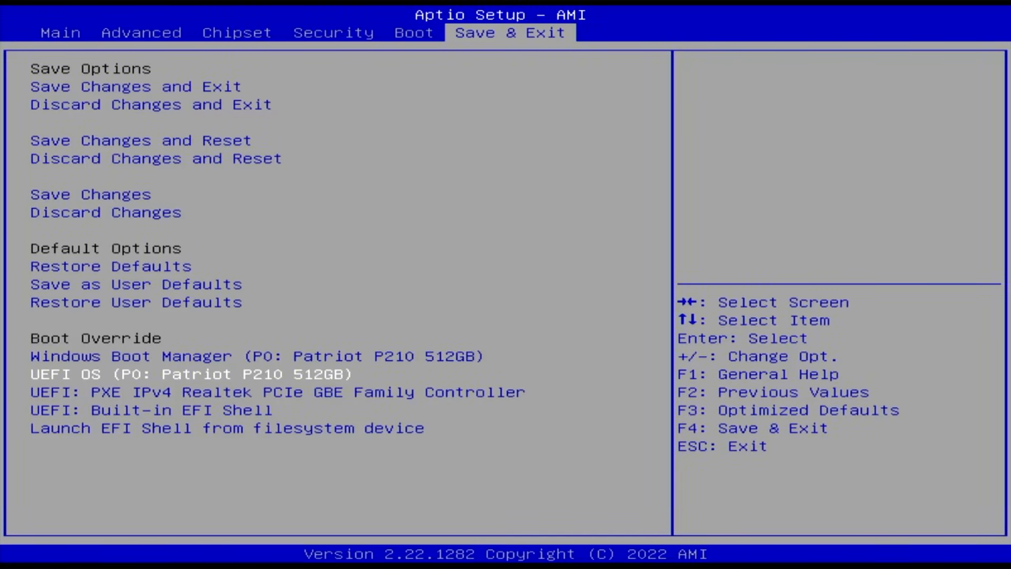
Boot from UEFI OS (P0: Patriot P210 512GB) and start the Try or Install Ubuntu Studio entry in GRUB
{"action": "key", "text": "Return"}
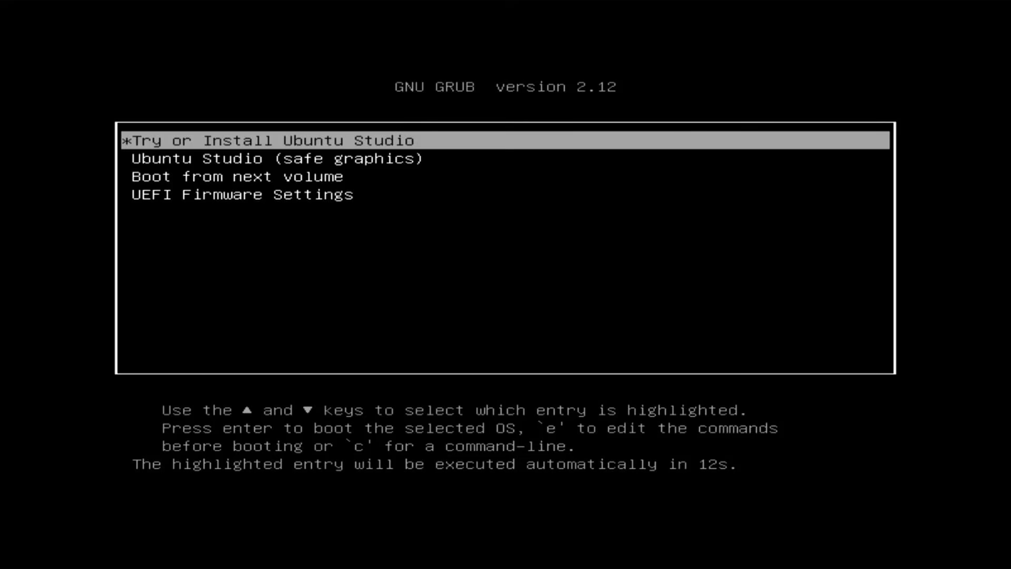
{"action": "key", "text": "Return"}
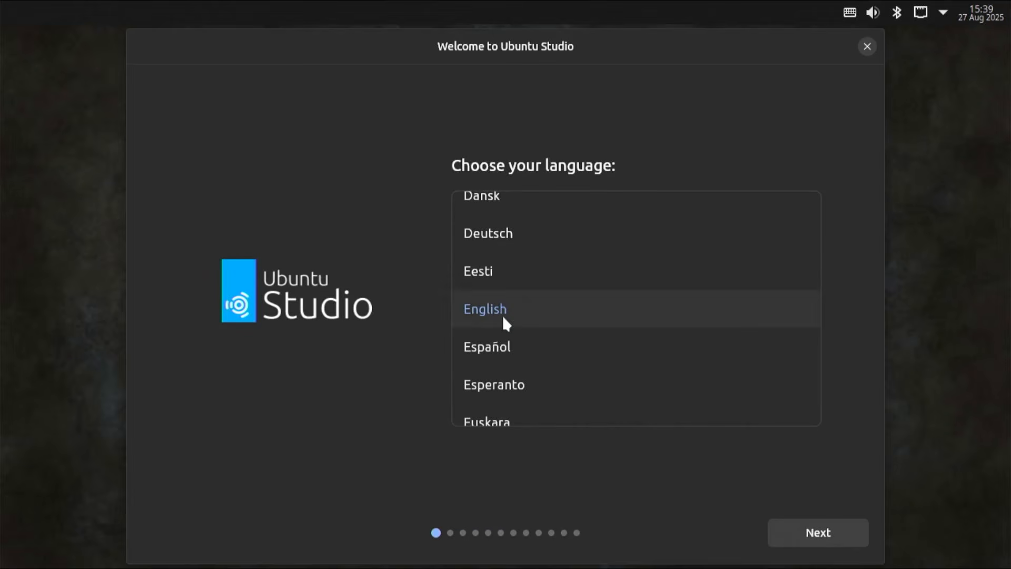
Proceed through the installer with English as the language, the English (US) keyboard layout and a wired internet connection
{"action": "left_click", "coordinate": [865, 540]}
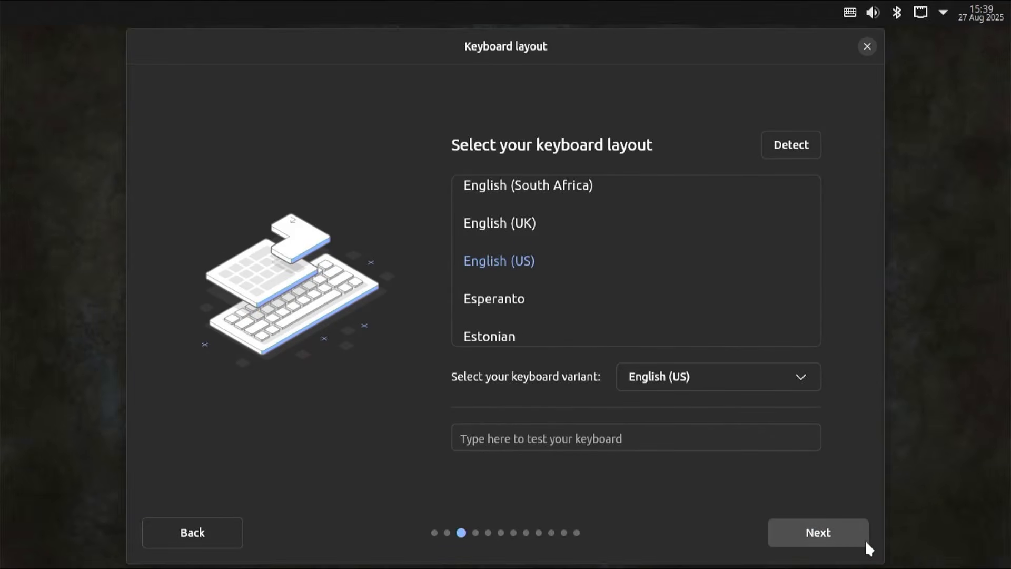
{"action": "left_click", "coordinate": [865, 540]}
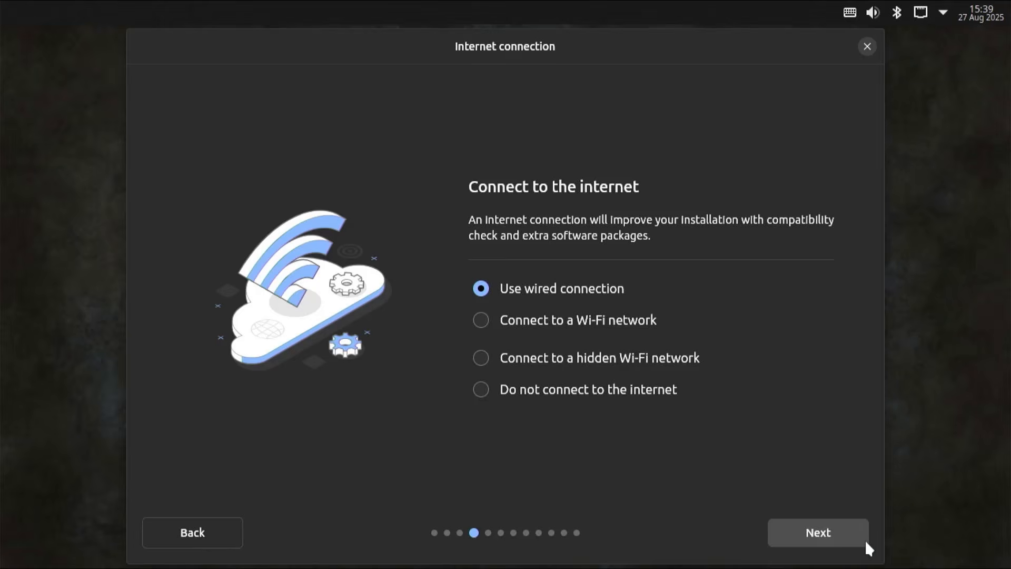
{"action": "left_click", "coordinate": [866, 542]}
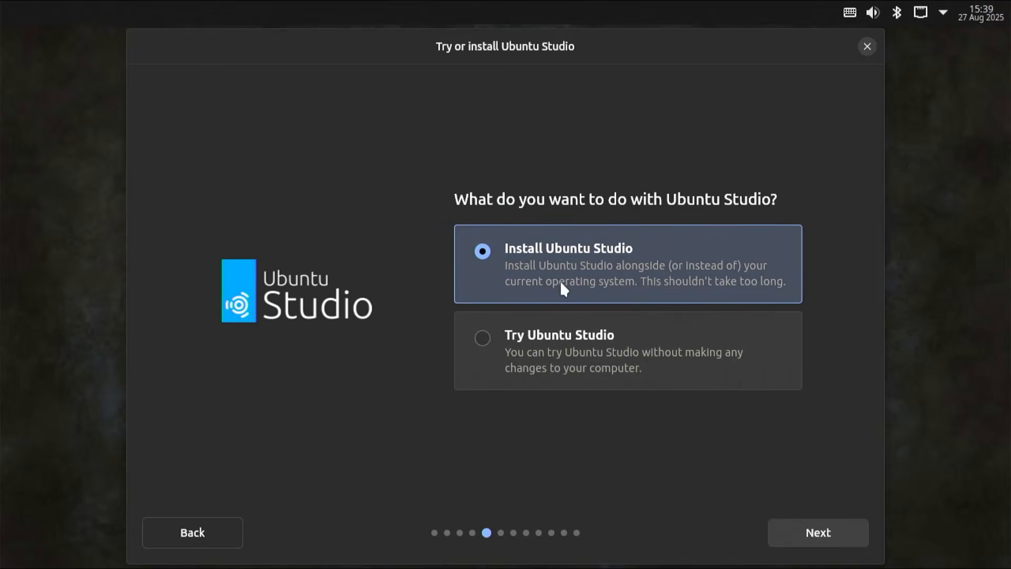
Choose an interactive installation of Ubuntu Studio with third-party graphics and Wi-Fi software and support for additional media formats
{"action": "left_click", "coordinate": [836, 529]}
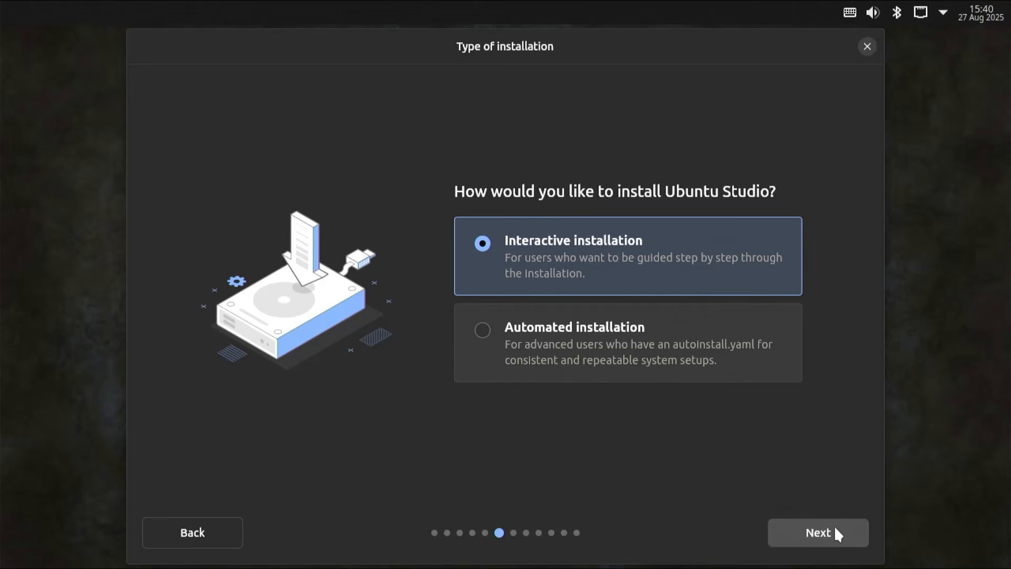
{"action": "left_click", "coordinate": [834, 529]}
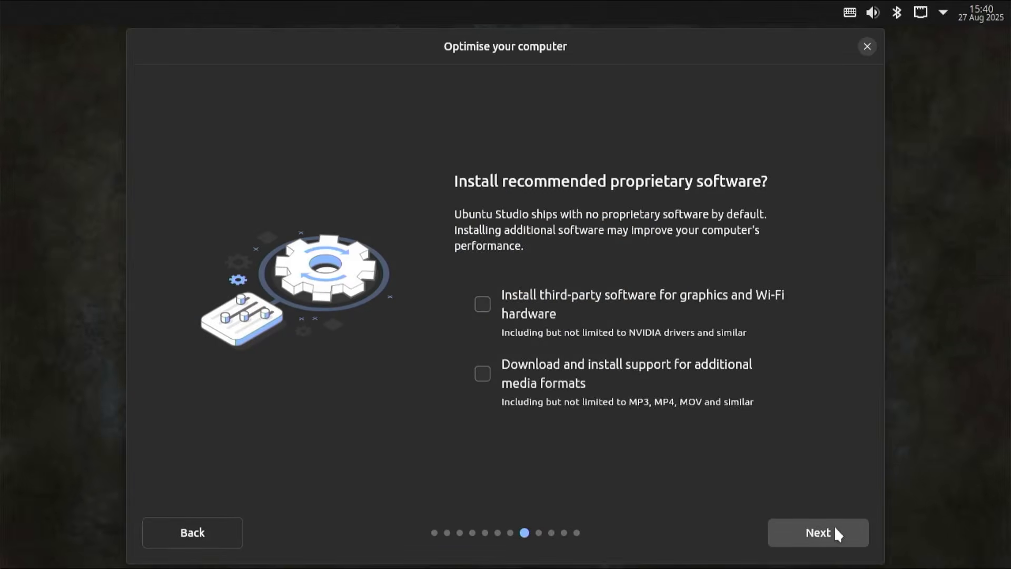
{"action": "left_click", "coordinate": [538, 319]}
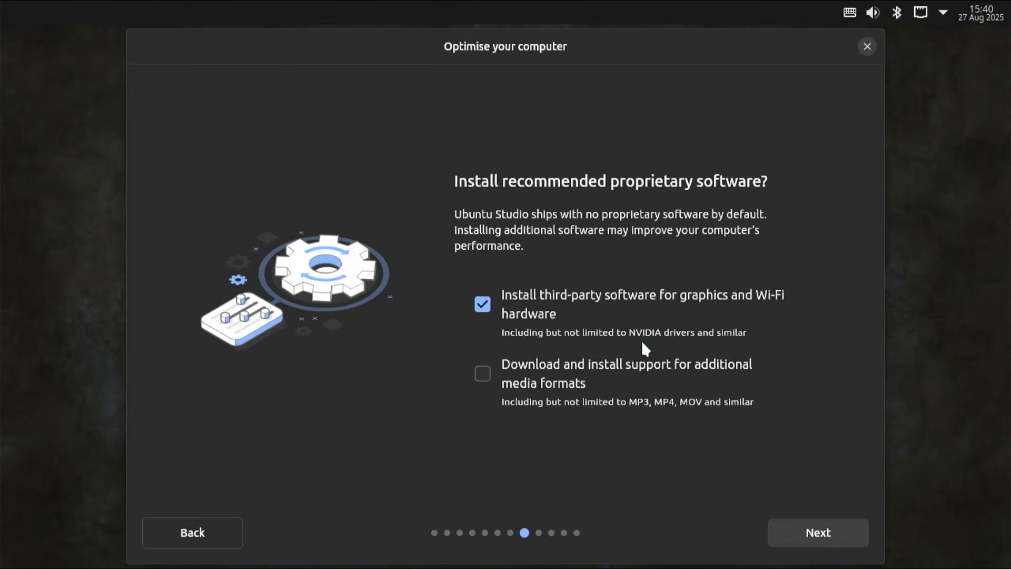
{"action": "left_click", "coordinate": [540, 375]}
{"action": "left_click", "coordinate": [858, 533]}
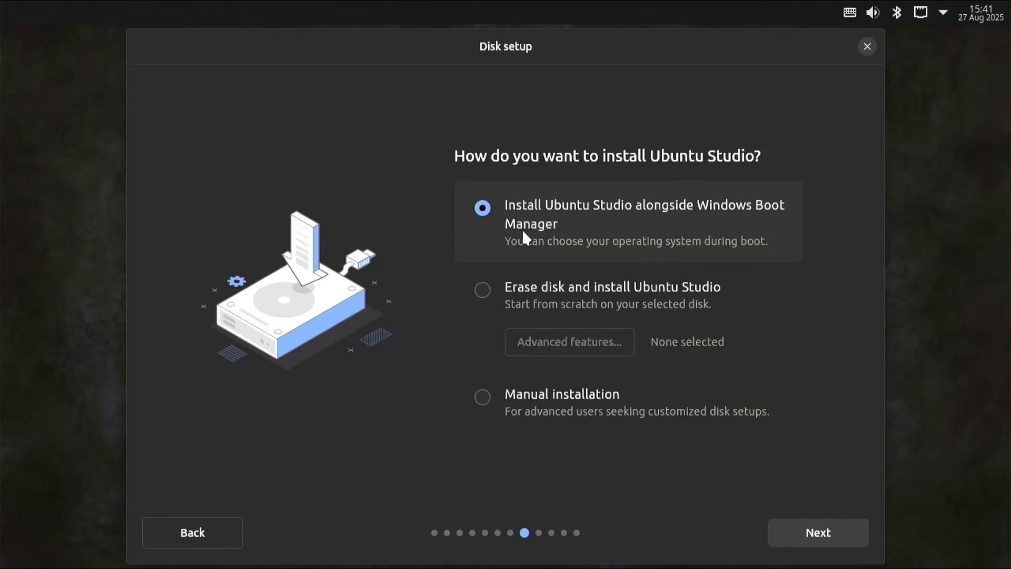
Set up the installation alongside Windows Boot Manager on nvme0n1p1, allocating 50 GB to Ubuntu-Studio 24.04.3 LTS
{"action": "left_click", "coordinate": [798, 523]}
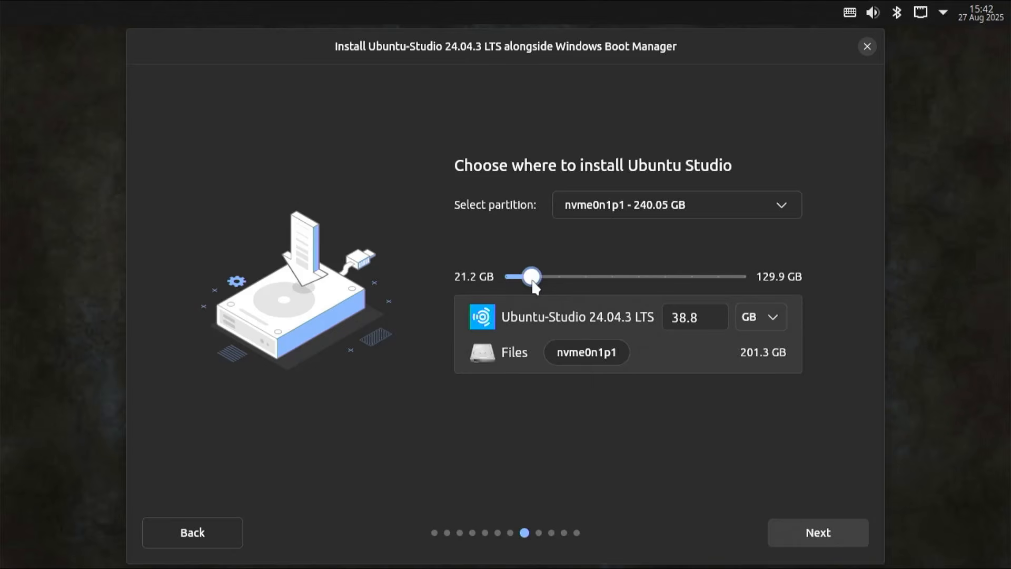
{"action": "left_click_drag", "start_coordinate": [535, 287], "coordinate": [582, 287]}
{"action": "double_click", "coordinate": [697, 319]}
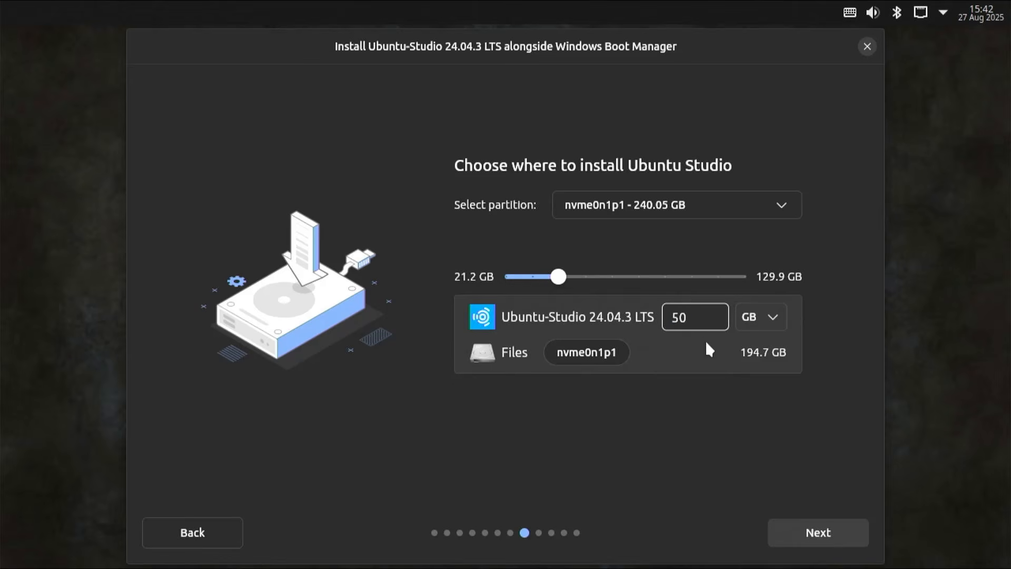
{"action": "left_click", "coordinate": [738, 408]}
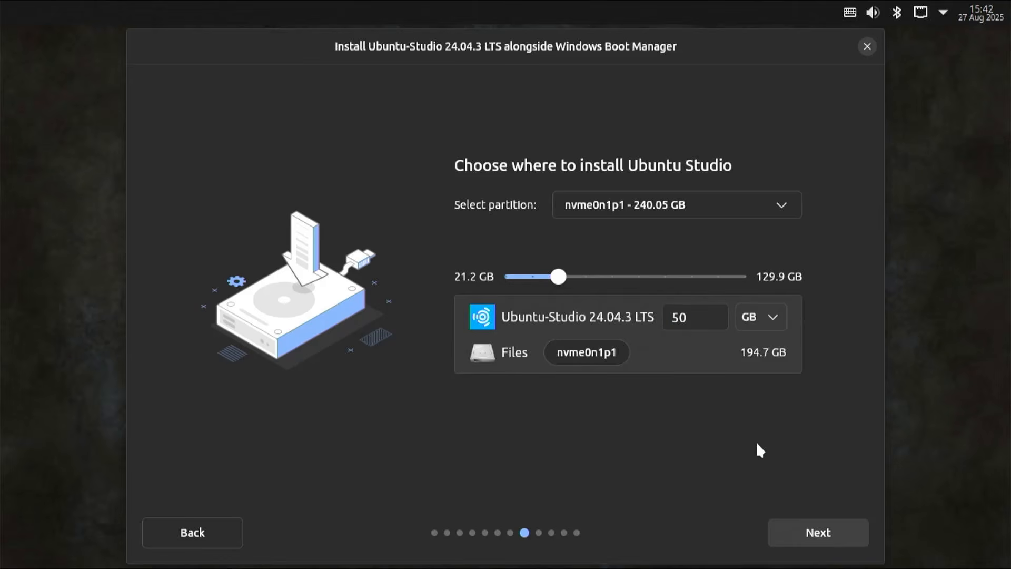
{"action": "left_click", "coordinate": [816, 534]}
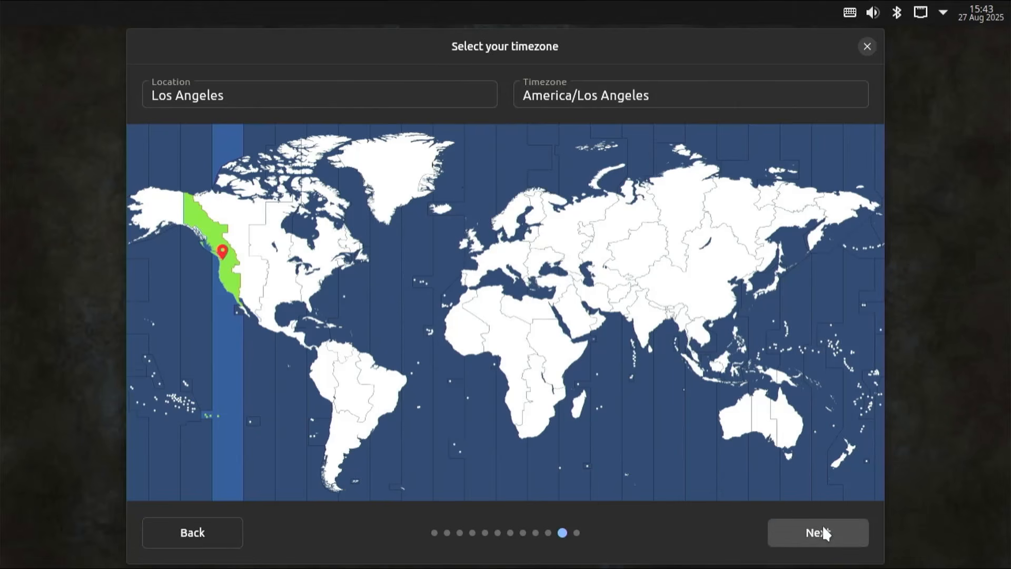
Accept the America/Los Angeles timezone and start the installation, checking its log output while files are copied
{"action": "left_click", "coordinate": [824, 529]}
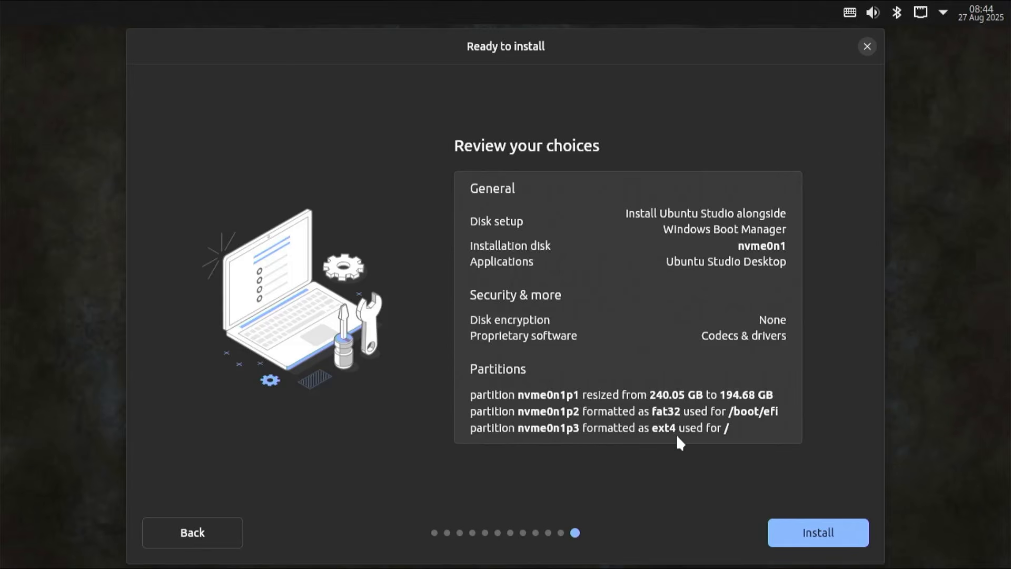
{"action": "left_click", "coordinate": [849, 545]}
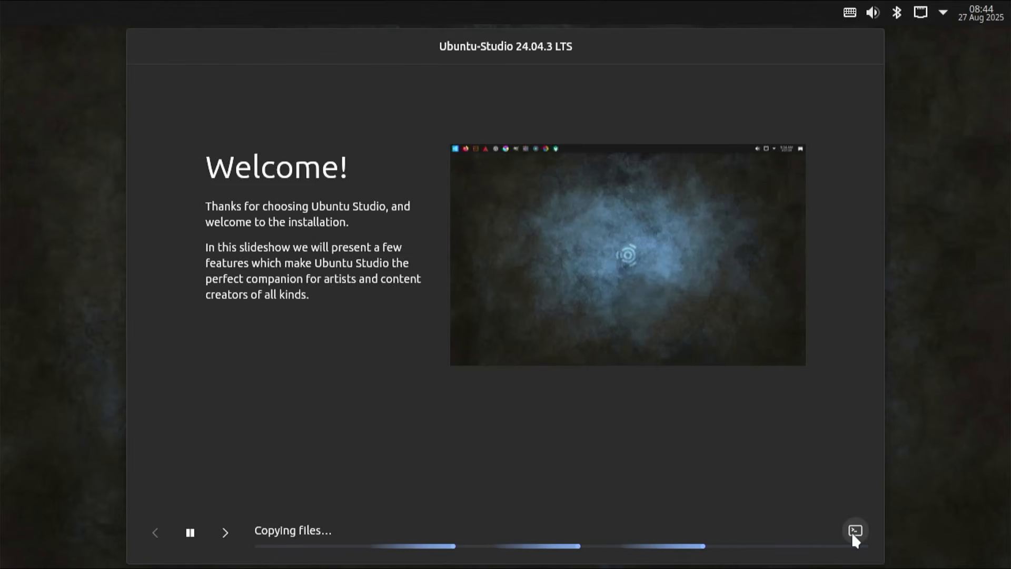
{"action": "left_click", "coordinate": [855, 532]}
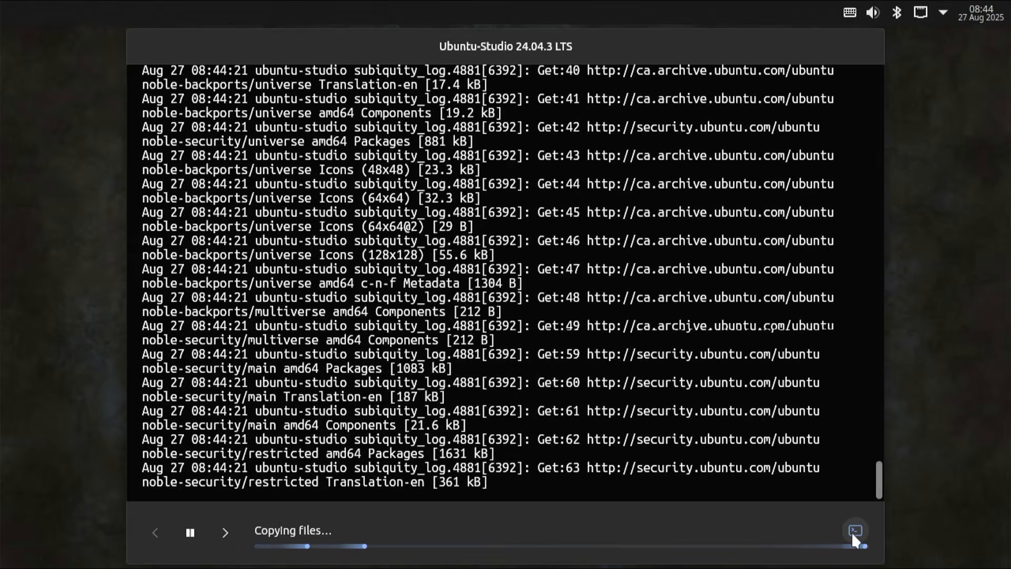
{"action": "left_click", "coordinate": [853, 533]}
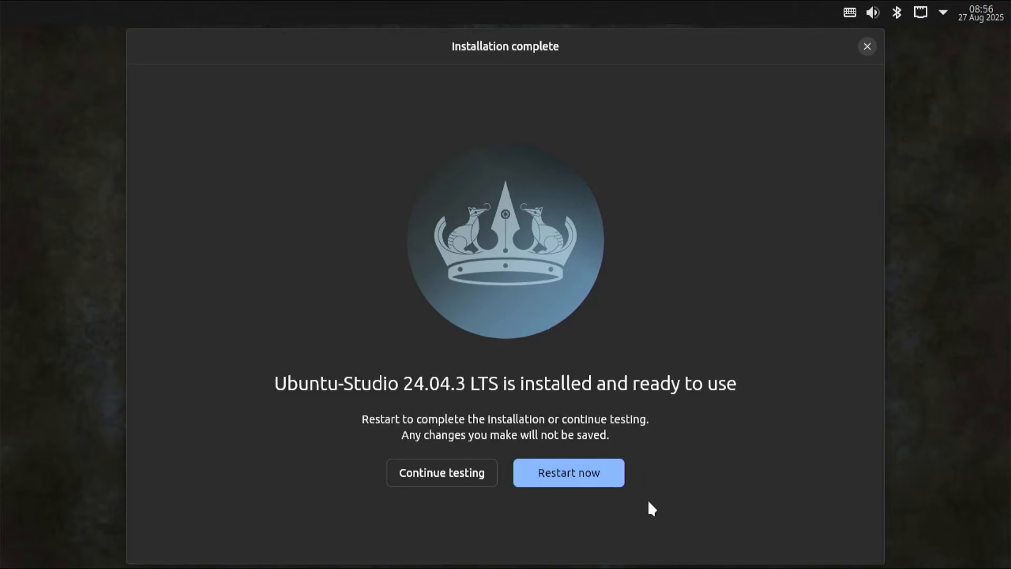
Restart the computer and move ubuntu (Patriot M.2 P310 240GB) to first place in the BIOS boot order
{"action": "left_click", "coordinate": [585, 478]}
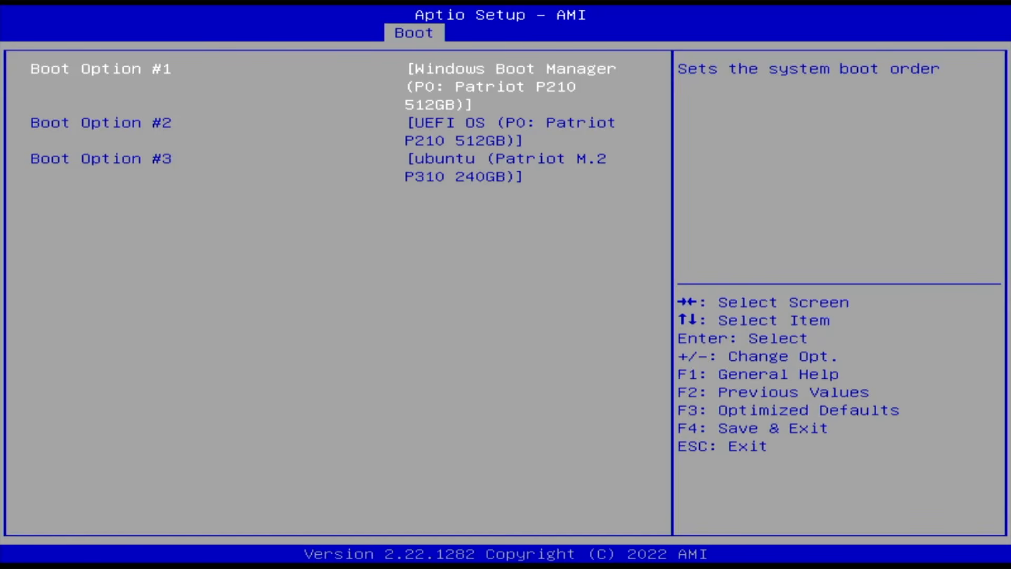
{"action": "key", "text": "Down"}
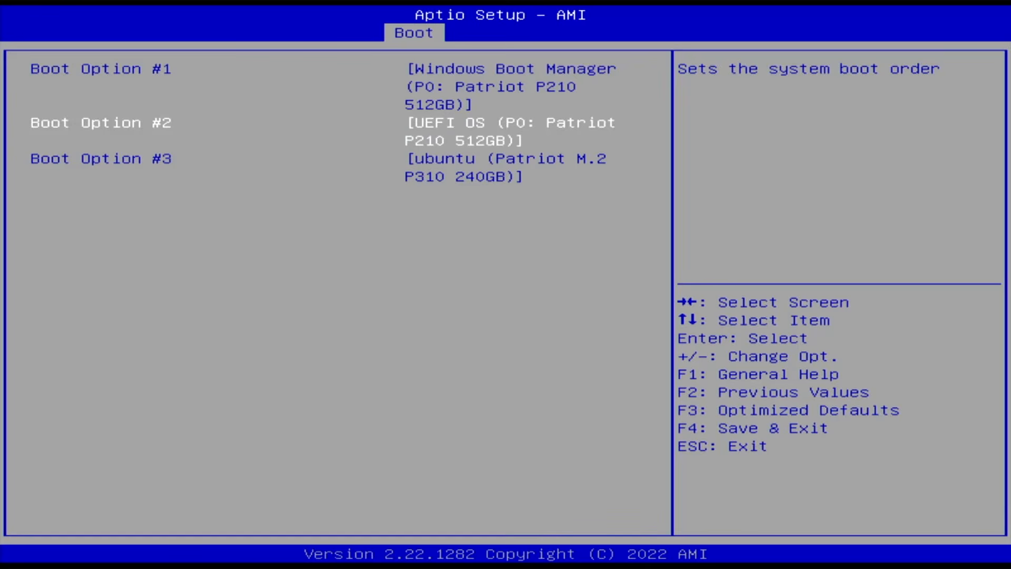
{"action": "key", "text": "Down"}
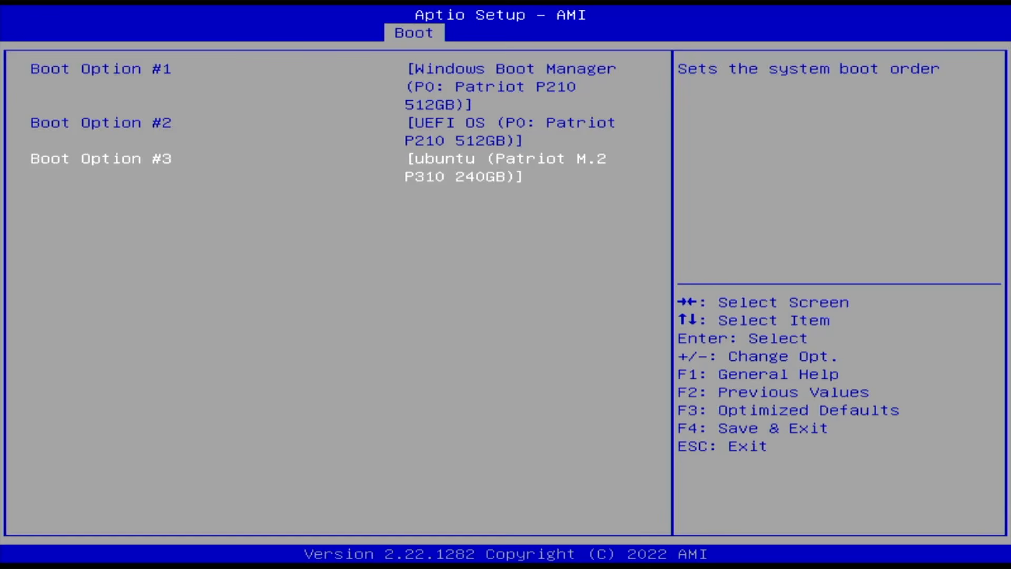
{"action": "key", "text": "plus"}
{"action": "key", "text": "plus"}
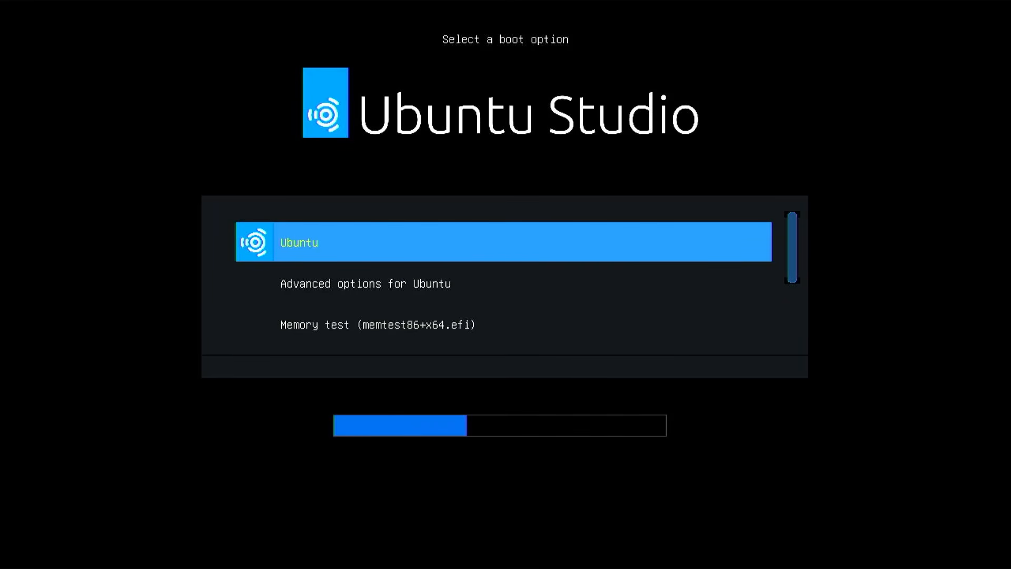
Examine the GRUB boot entries from Ubuntu down to UEFI Firmware Settings and go back up to Ubuntu
{"action": "key", "text": "Up"}
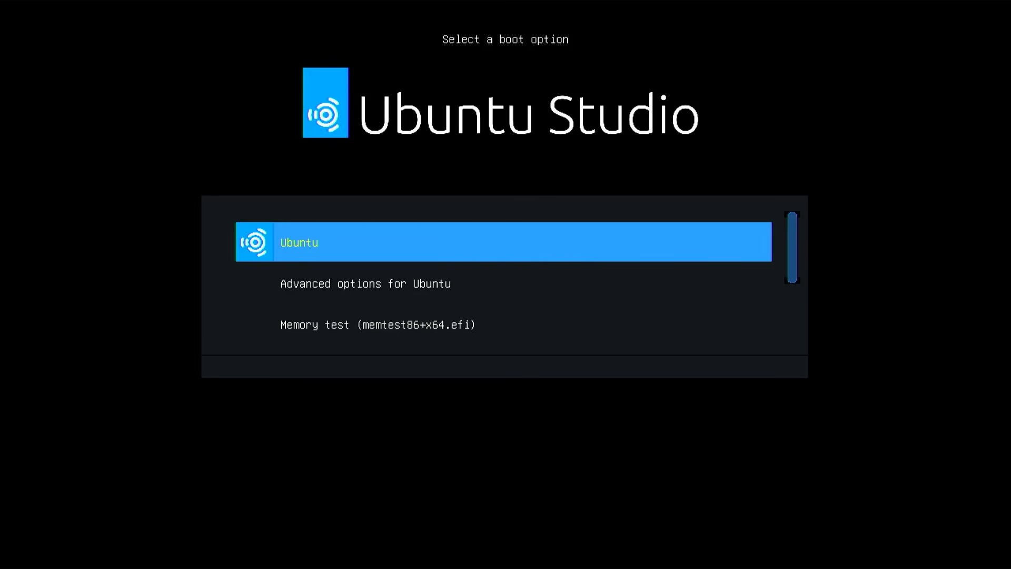
{"action": "key", "text": "Down"}
{"action": "key", "text": "Down"}
{"action": "key", "text": "Down"}
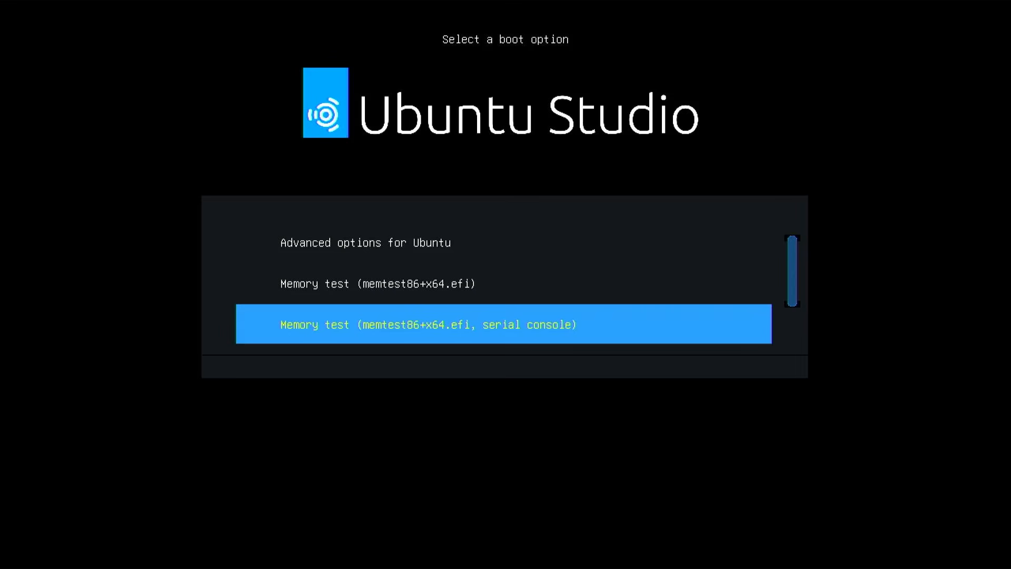
{"action": "key", "text": "Down"}
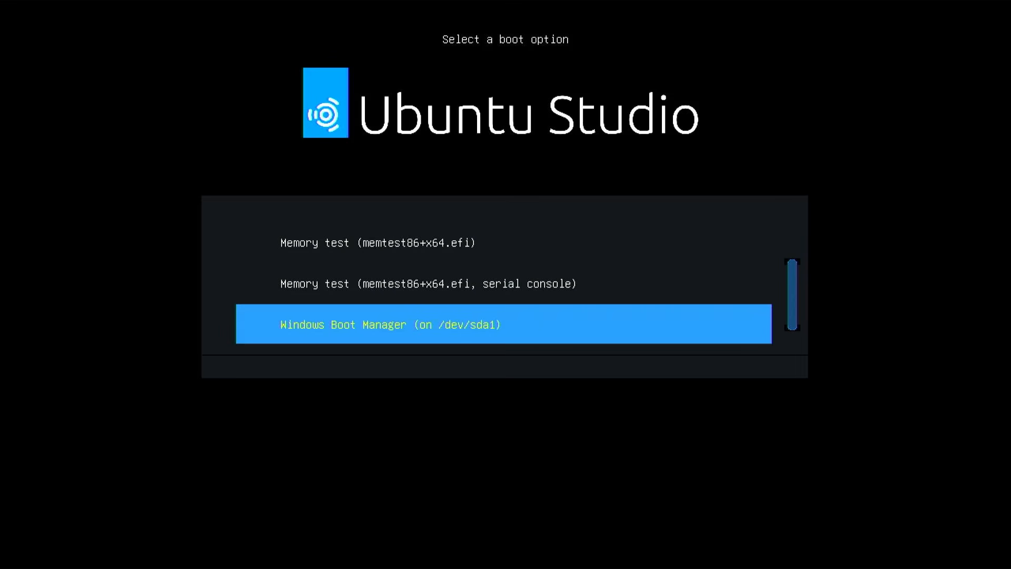
{"action": "key", "text": "Down"}
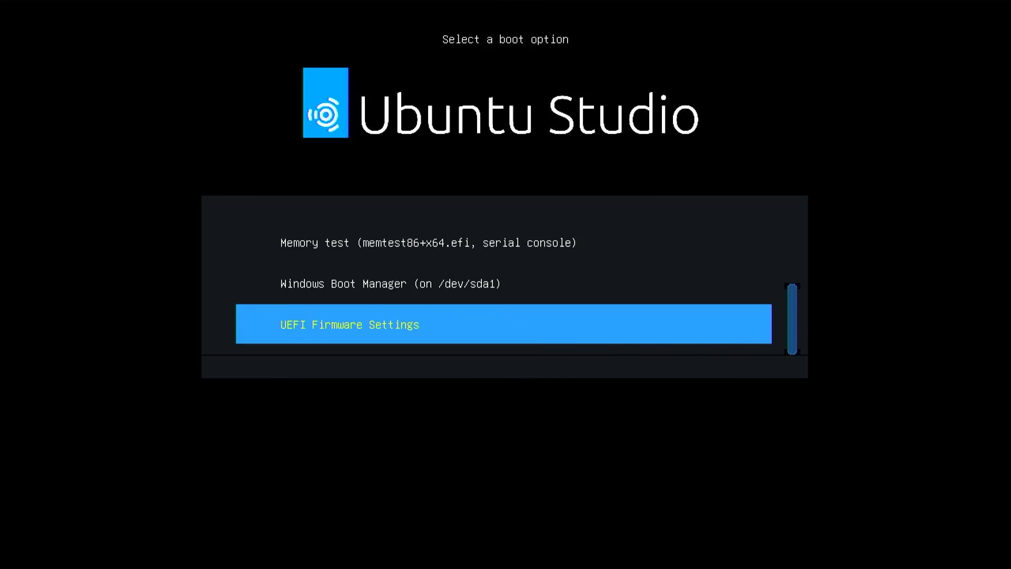
{"action": "key", "text": "Up"}
{"action": "key", "text": "Up"}
{"action": "key", "text": "Up"}
{"action": "key", "text": "Up"}
{"action": "key", "text": "Up"}
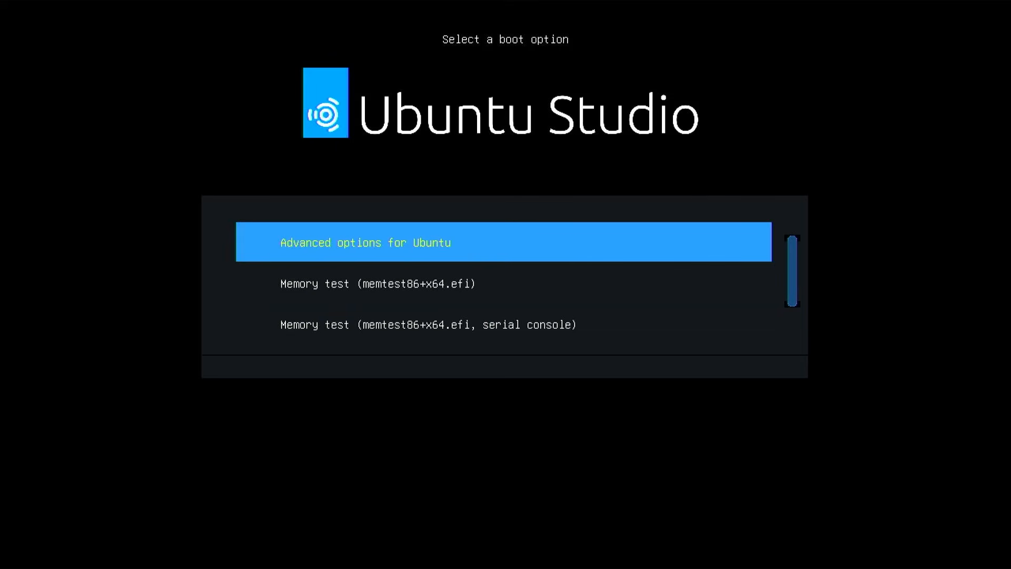
Boot the installed Ubuntu entry and log in to the Plasma (X11) session with the account password
{"action": "key", "text": "Return"}
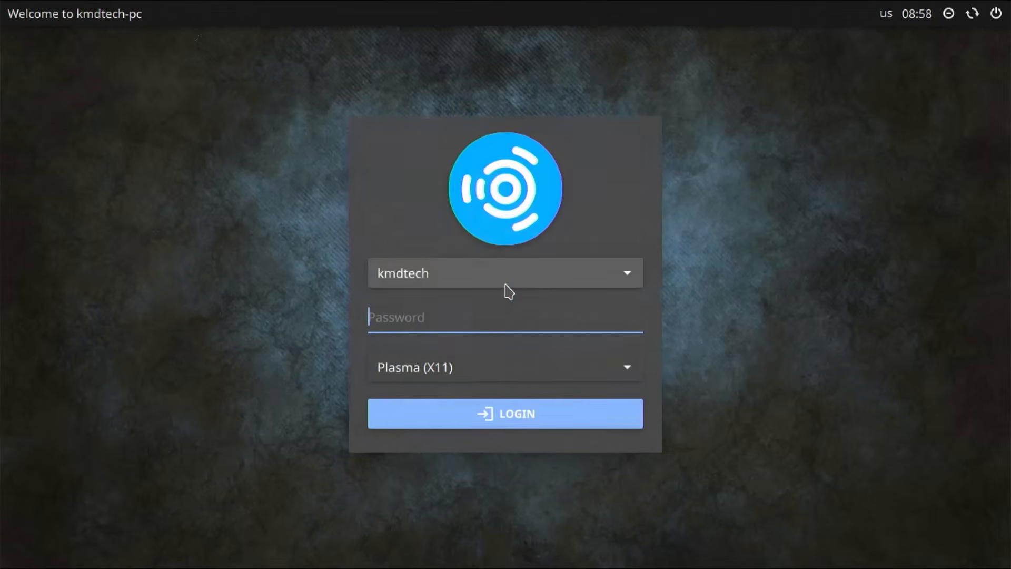
{"action": "type", "text": "*******"}
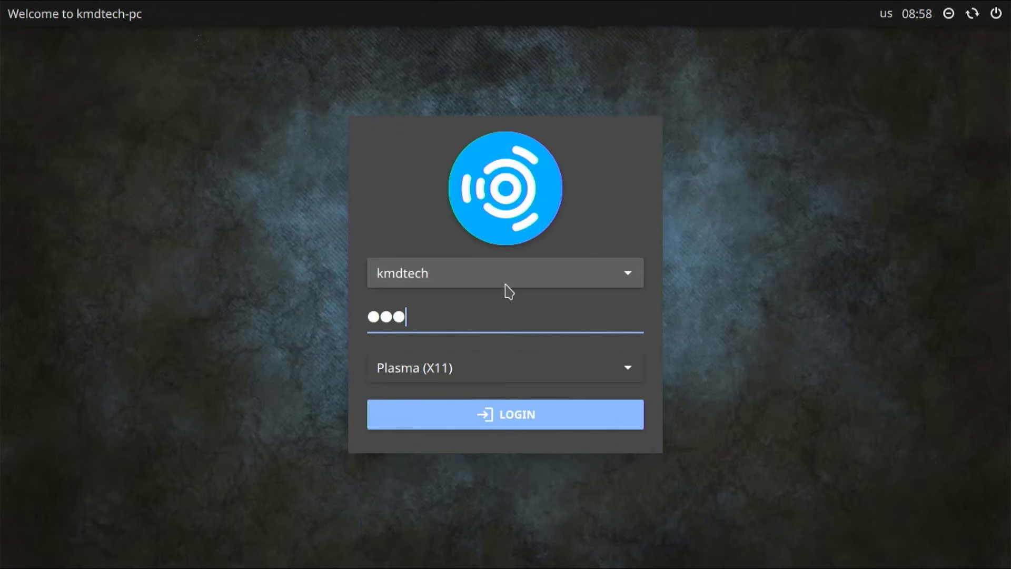
{"action": "type", "text": "*"}
{"action": "key", "text": "Return"}
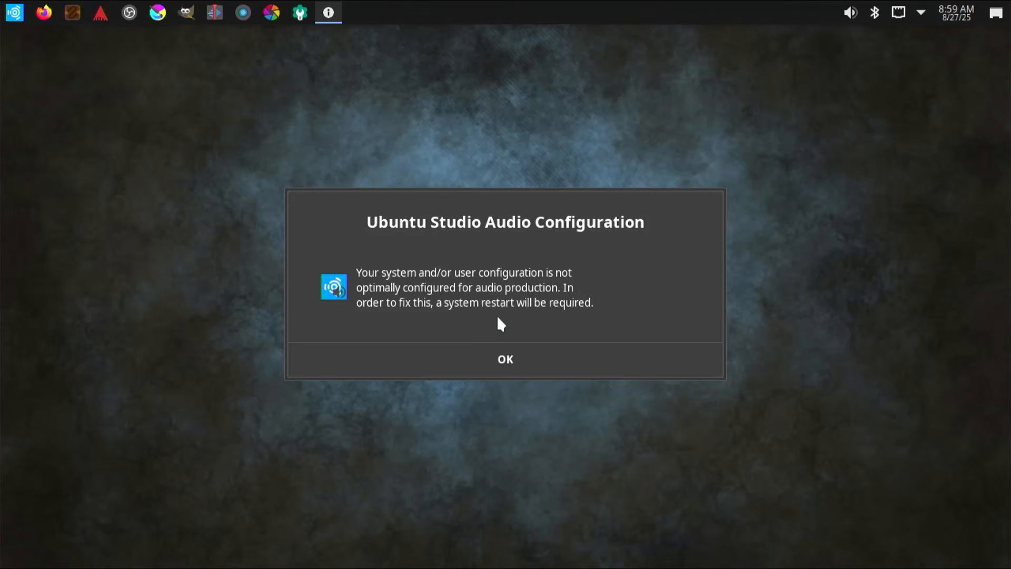
Accept the audio configuration fix with its system restart, boot Ubuntu again and log in with the account password
{"action": "left_click", "coordinate": [507, 358]}
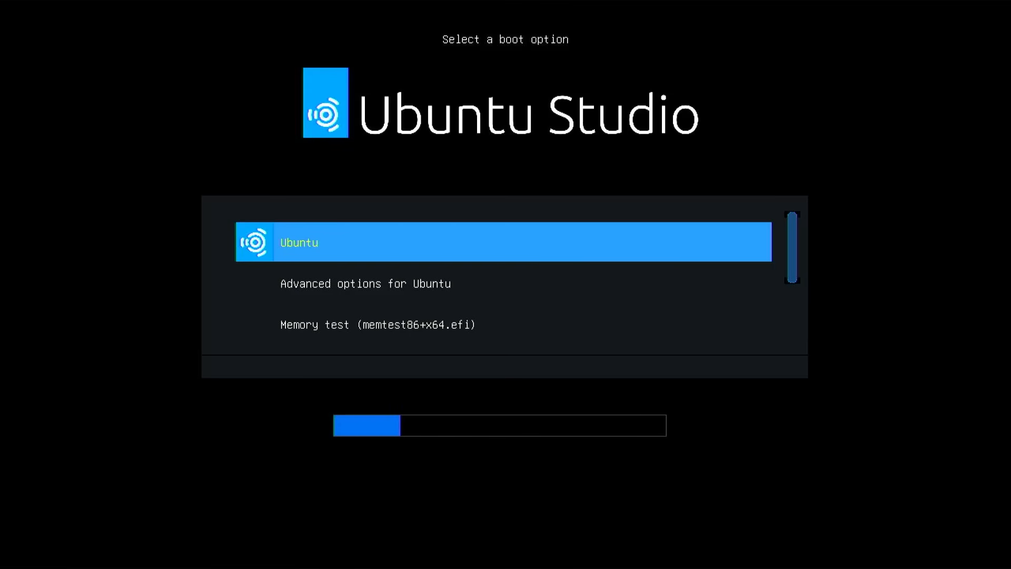
{"action": "key", "text": "Return"}
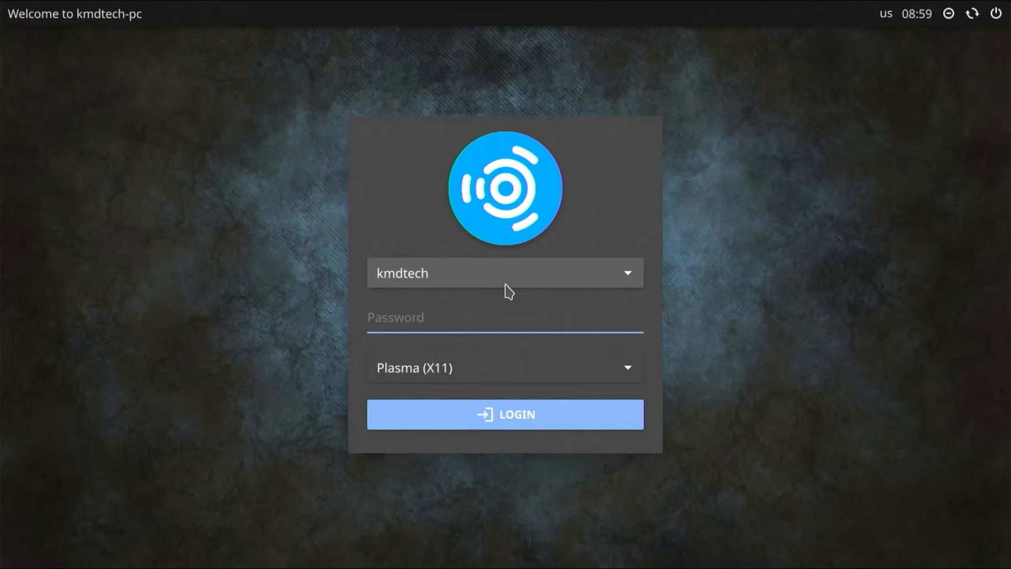
{"action": "type", "text": "********"}
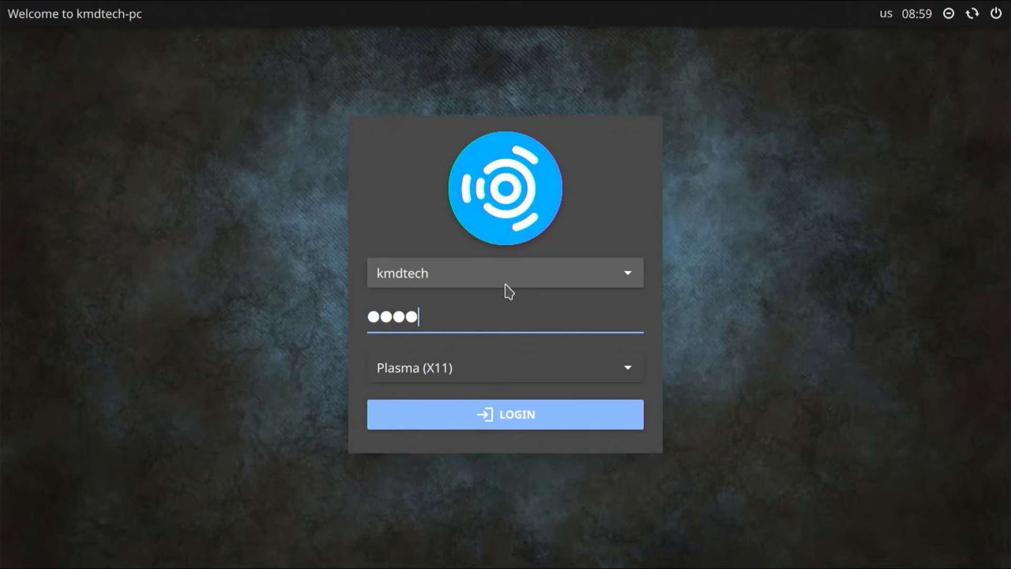
{"action": "key", "text": "Return"}
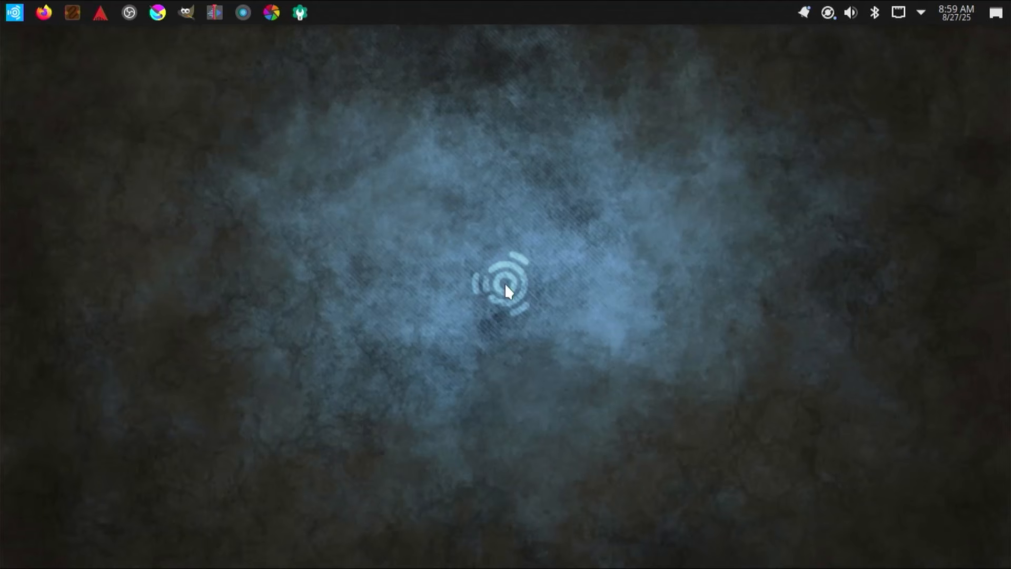
Browse the installed audio production, graphic design and video production applications
{"action": "left_click", "coordinate": [20, 18]}
{"action": "mouse_move", "coordinate": [75, 88]}
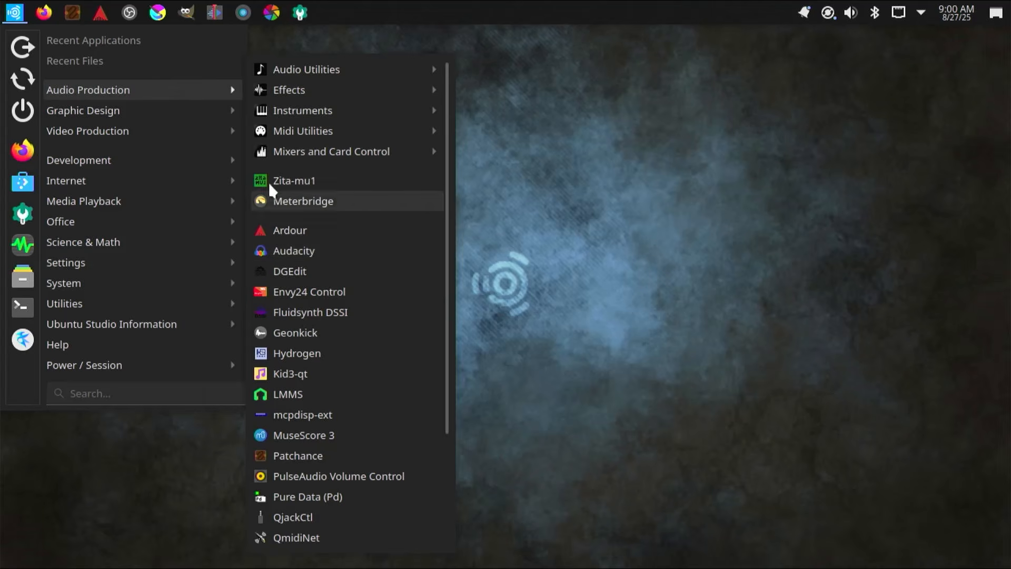
{"action": "mouse_move", "coordinate": [205, 112]}
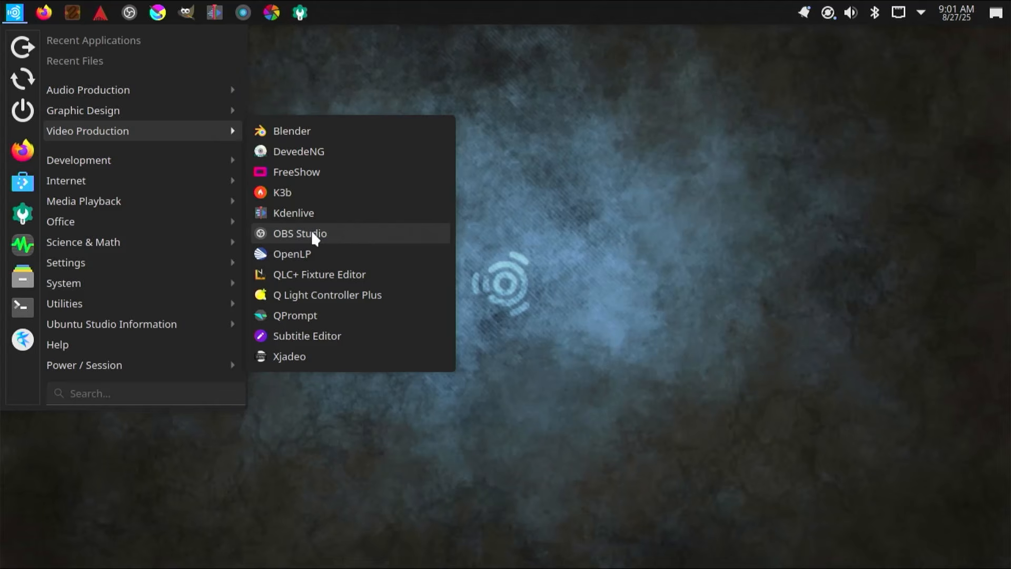
Restart the computer and boot Windows Boot Manager (on /dev/sda1) from GRUB
{"action": "mouse_move", "coordinate": [217, 368]}
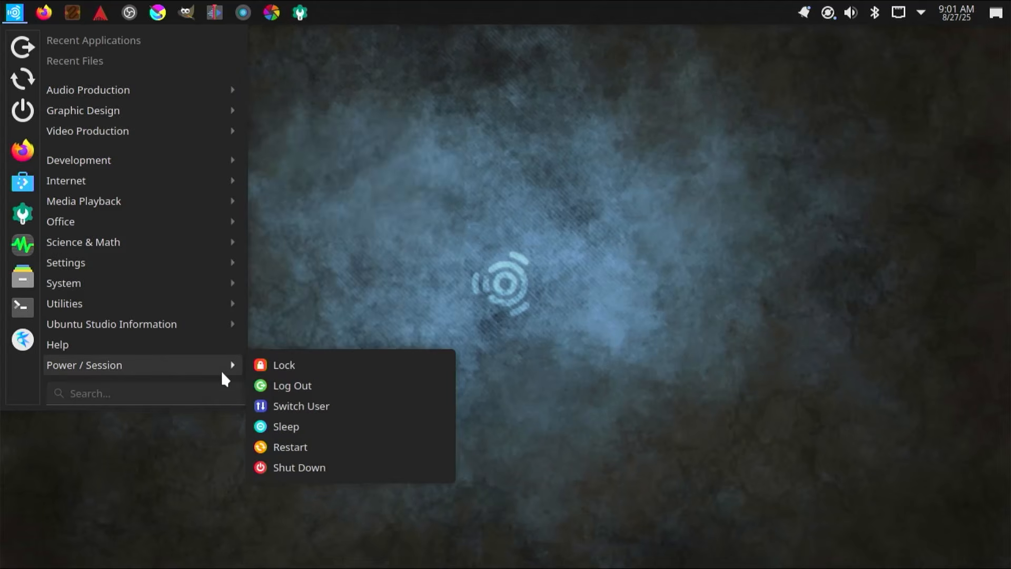
{"action": "left_click", "coordinate": [313, 448]}
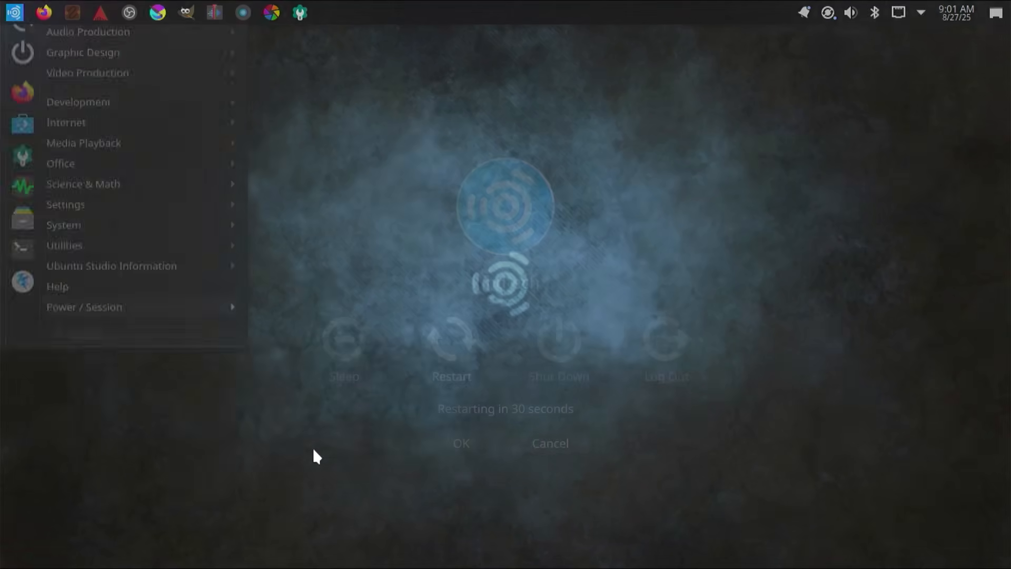
{"action": "left_click", "coordinate": [455, 352]}
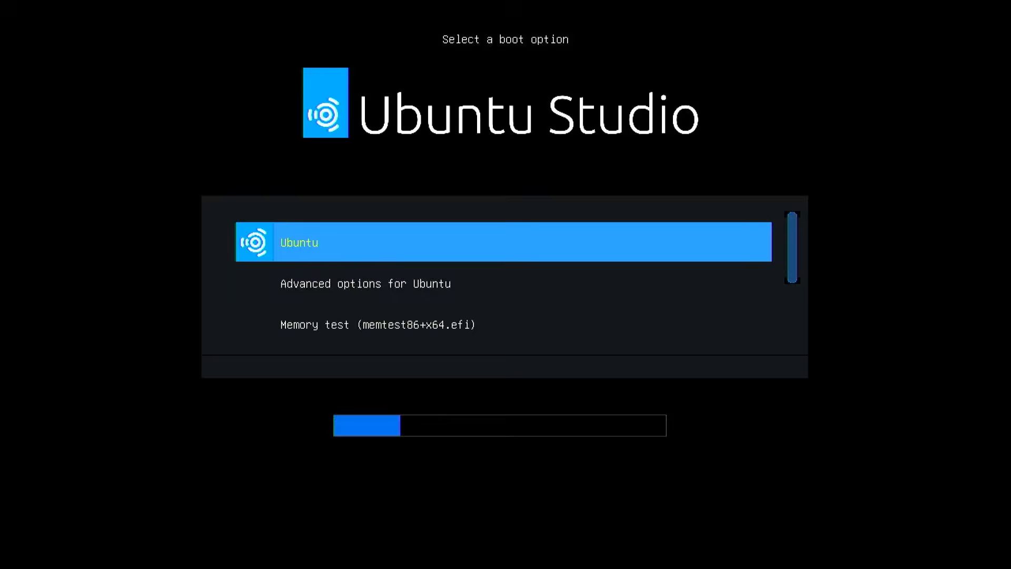
{"action": "key", "text": "Down"}
{"action": "key", "text": "Down"}
{"action": "key", "text": "Down"}
{"action": "key", "text": "Down"}
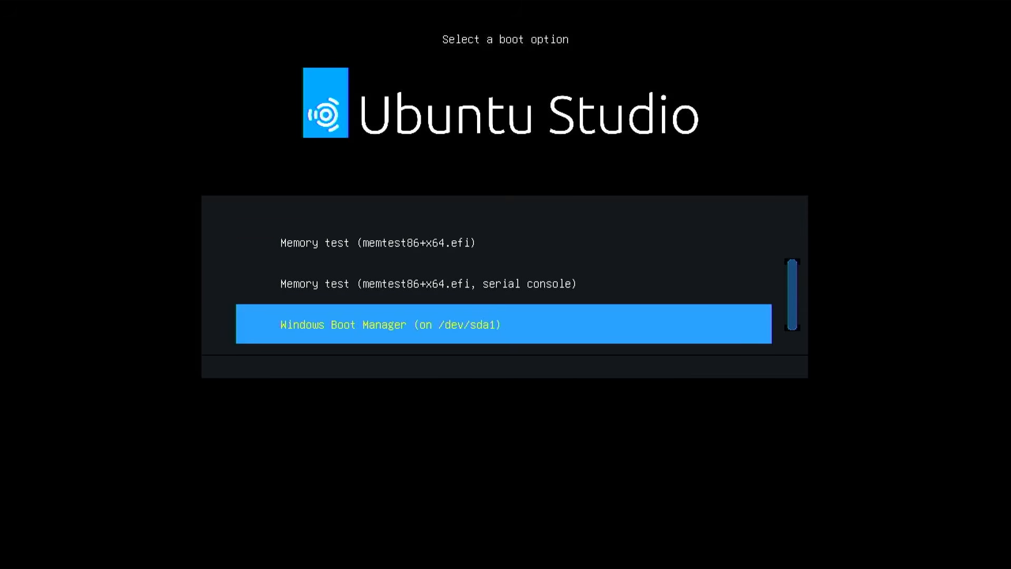
{"action": "key", "text": "Return"}
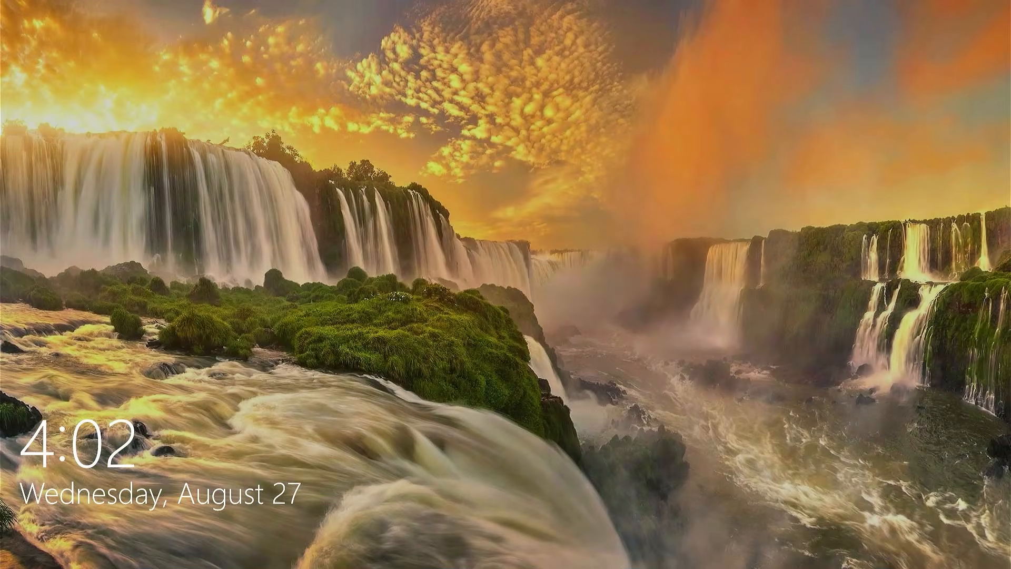
Dismiss the Windows lock screen and open the disk management tool for creating and formatting hard disk partitions
{"action": "key", "text": "Return"}
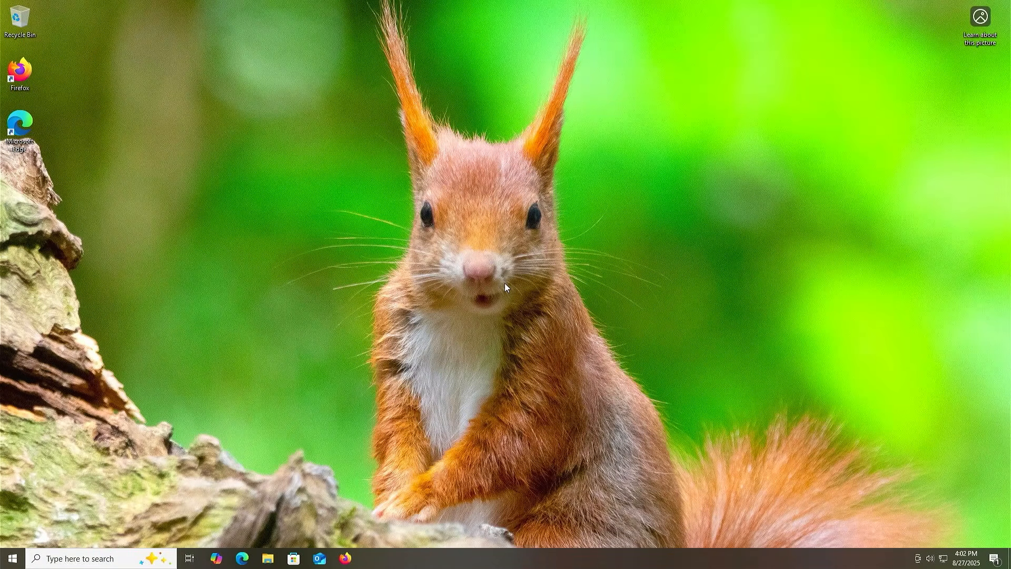
{"action": "key", "text": "super"}
{"action": "type", "text": "manag"}
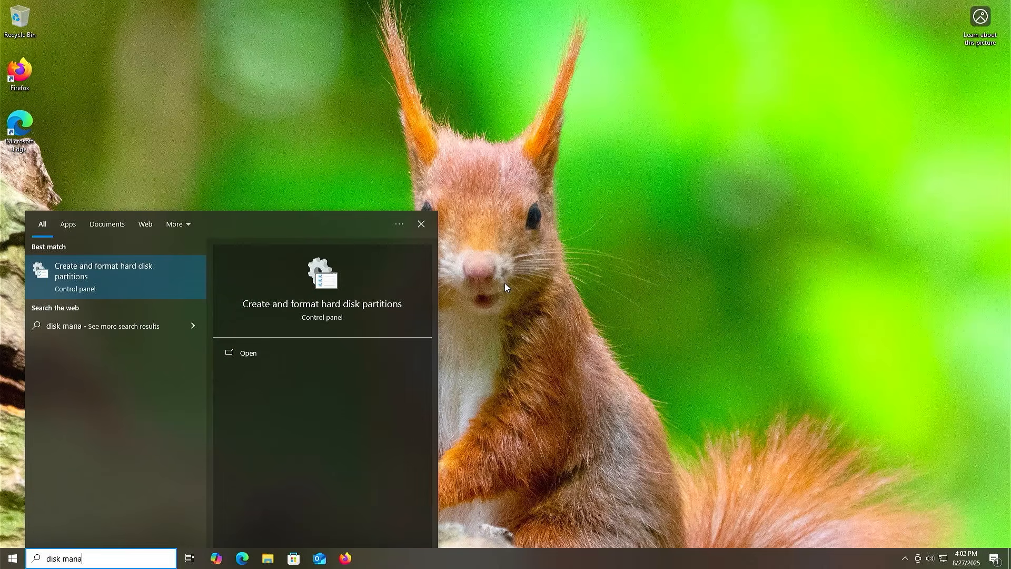
{"action": "key", "text": "Return"}
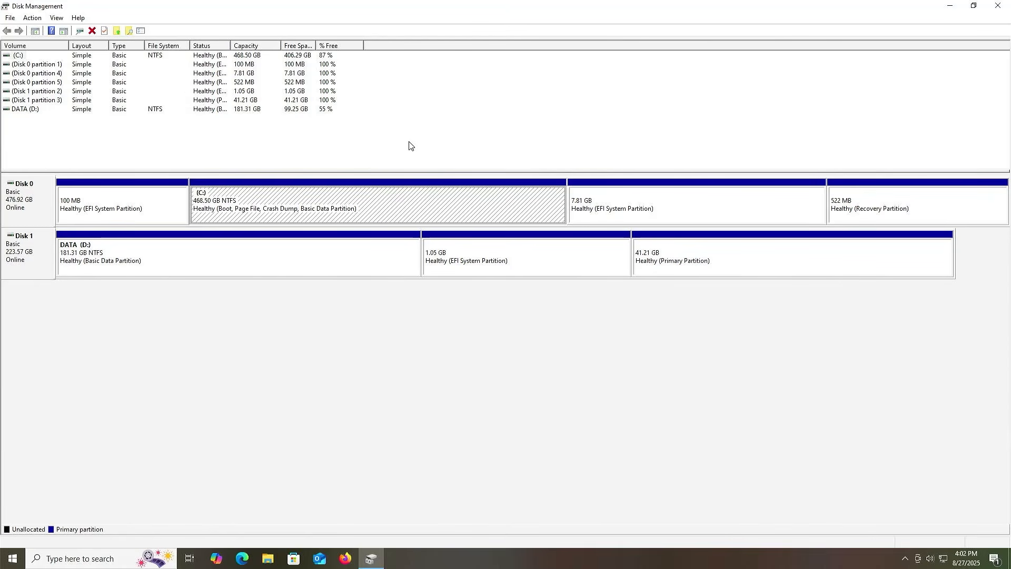
Check whether the 7.81 GB EFI system partition on Disk 0 offers volume deletion
{"action": "left_click", "coordinate": [608, 199]}
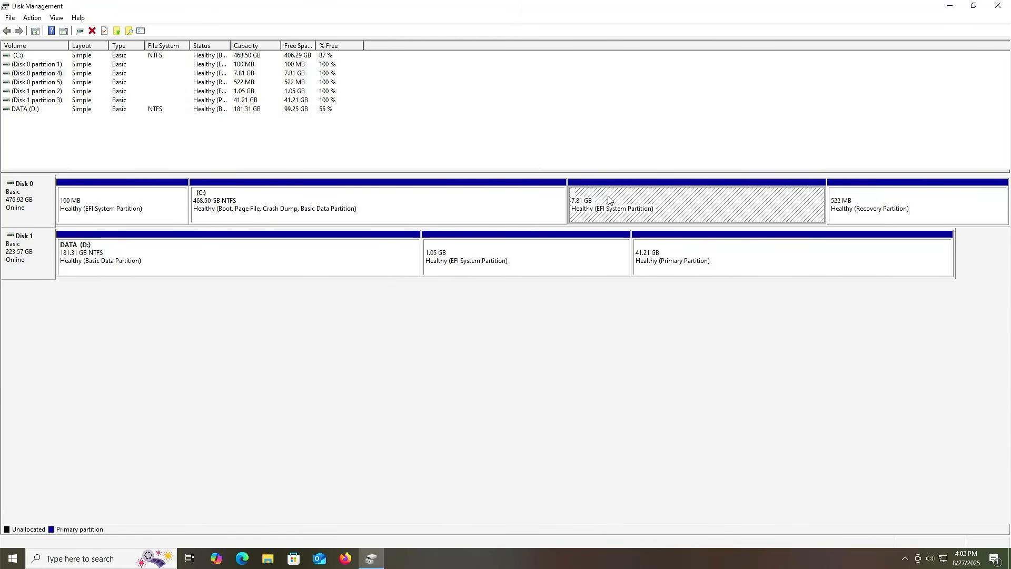
{"action": "right_click", "coordinate": [609, 198]}
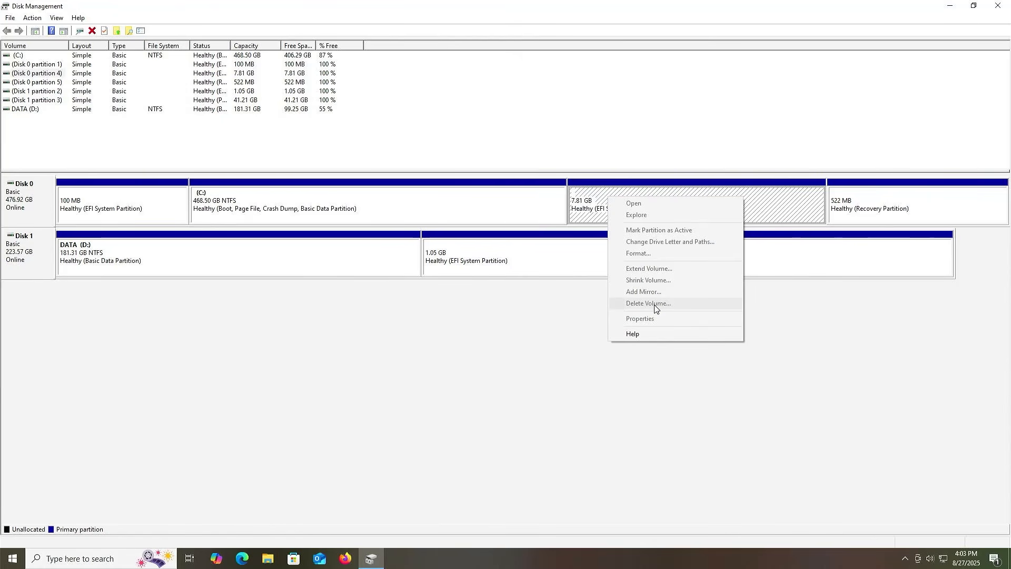
{"action": "left_click", "coordinate": [561, 326]}
Launch diskpart as administrator and allow it to make changes to the device
{"action": "key", "text": "super"}
{"action": "type", "text": "disk"}
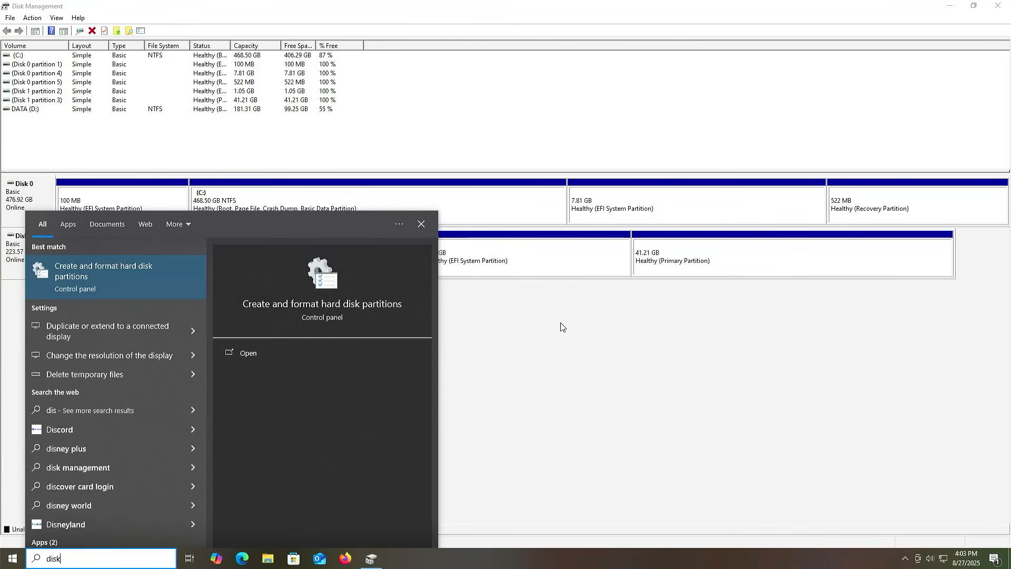
{"action": "type", "text": "part"}
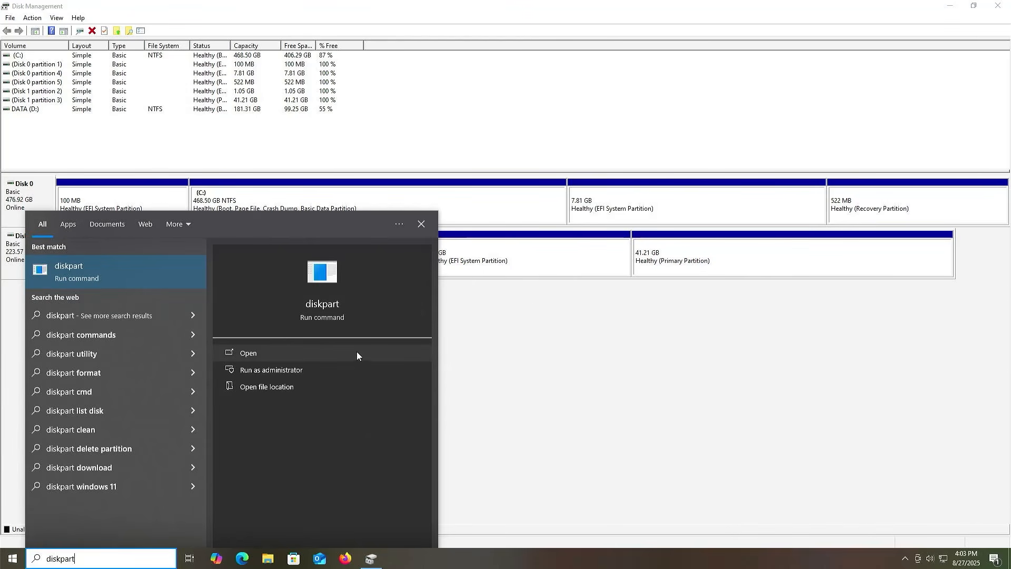
{"action": "left_click", "coordinate": [355, 365]}
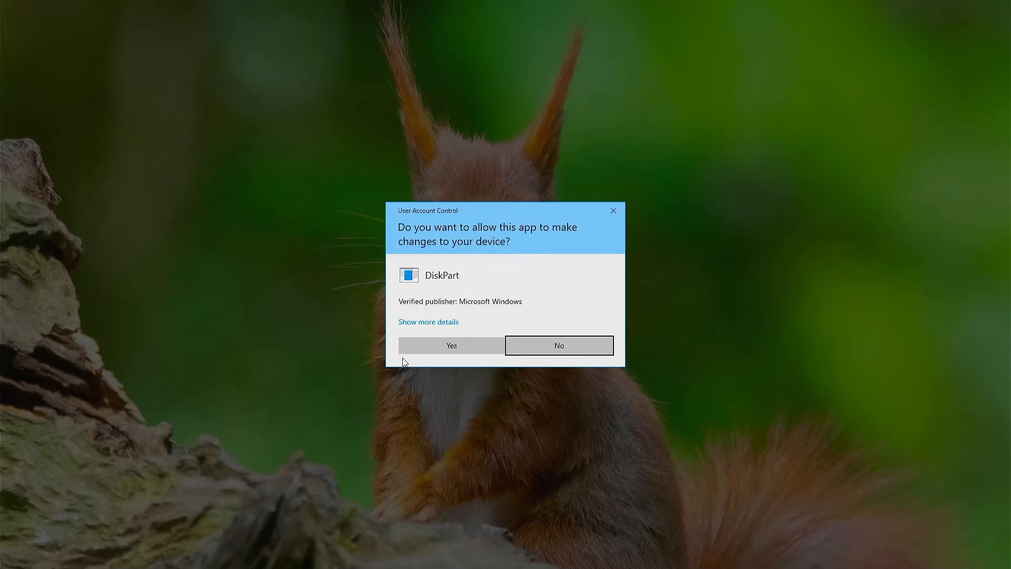
{"action": "left_click", "coordinate": [409, 349]}
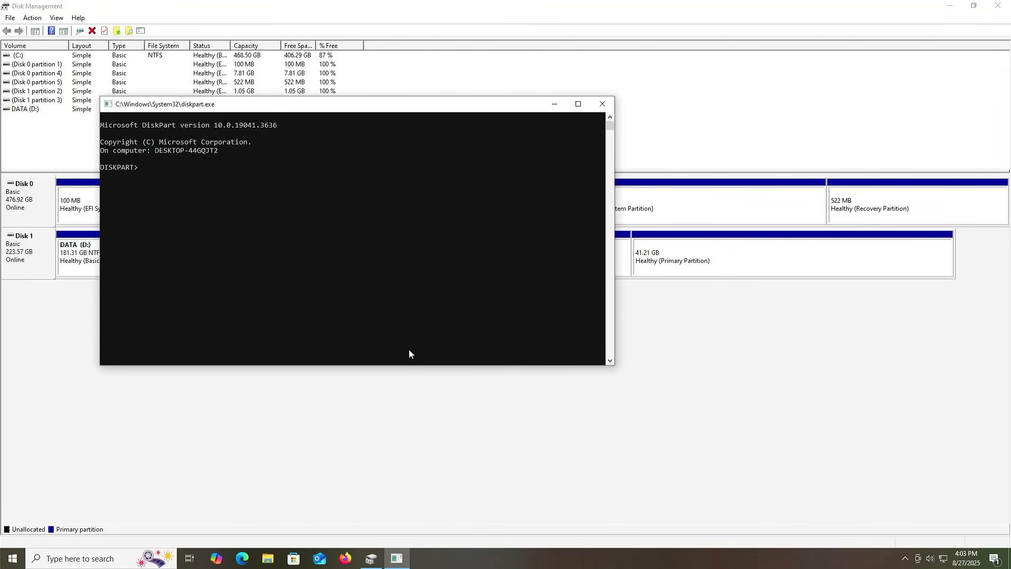
List the disks in DiskPart, select disk 0 and list its partitions
{"action": "type", "text": "list disk"}
{"action": "key", "text": "Return"}
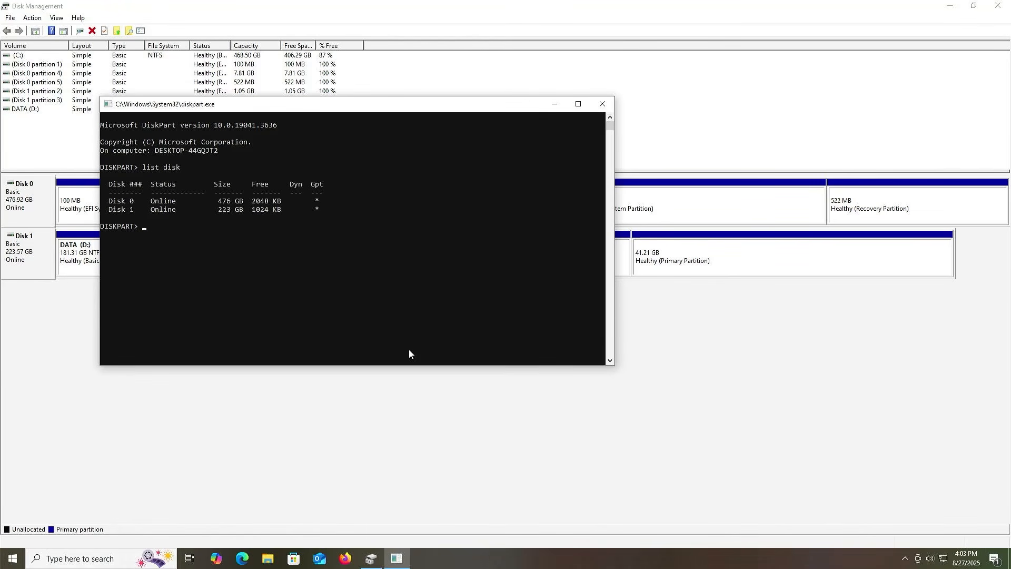
{"action": "type", "text": "sel disk 0"}
{"action": "key", "text": "Return"}
{"action": "type", "text": "list part"}
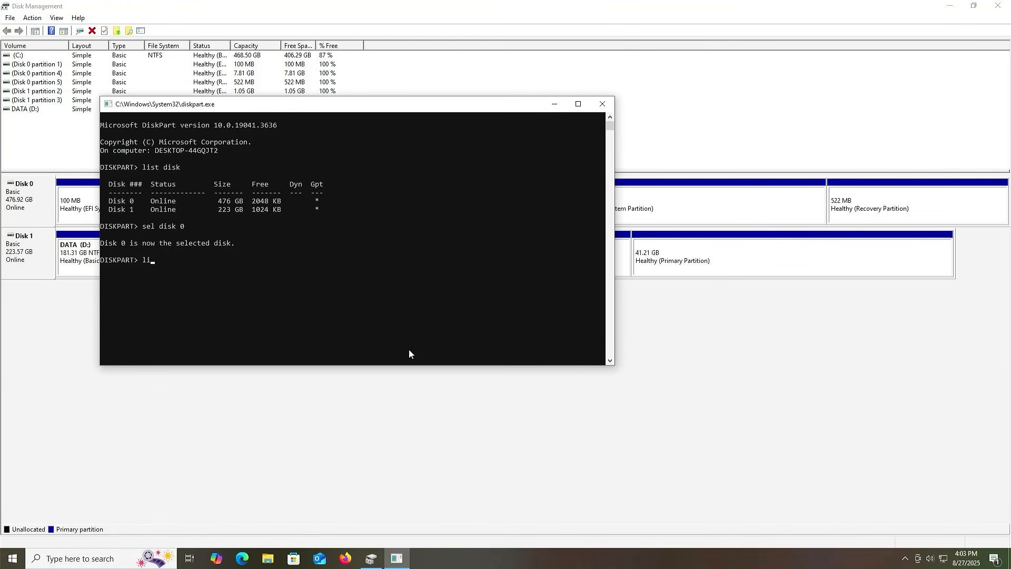
{"action": "key", "text": "Return"}
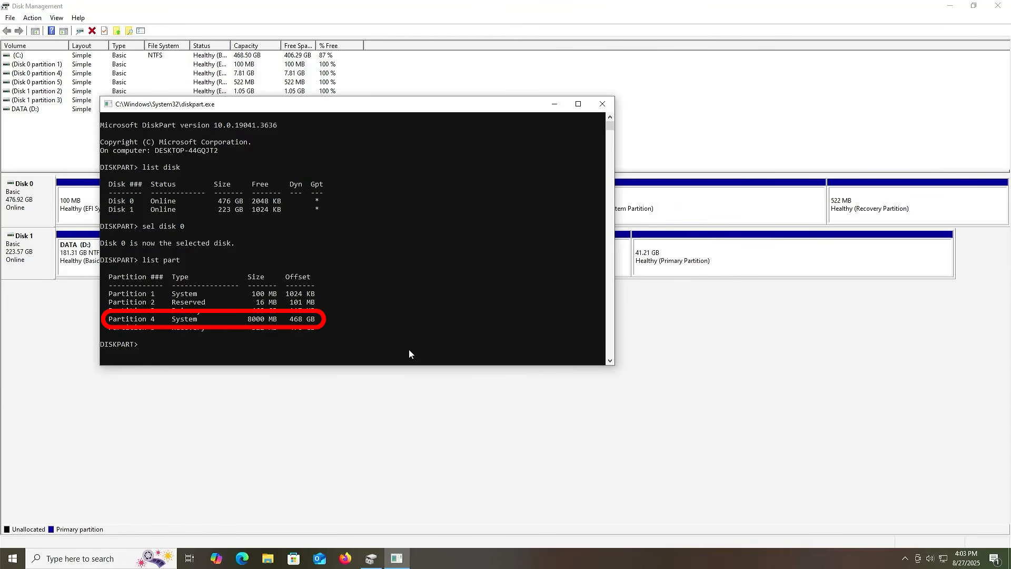
Select partition 4 of disk 0 and delete it with the override option
{"action": "type", "text": "sel part 4"}
{"action": "key", "text": "Return"}
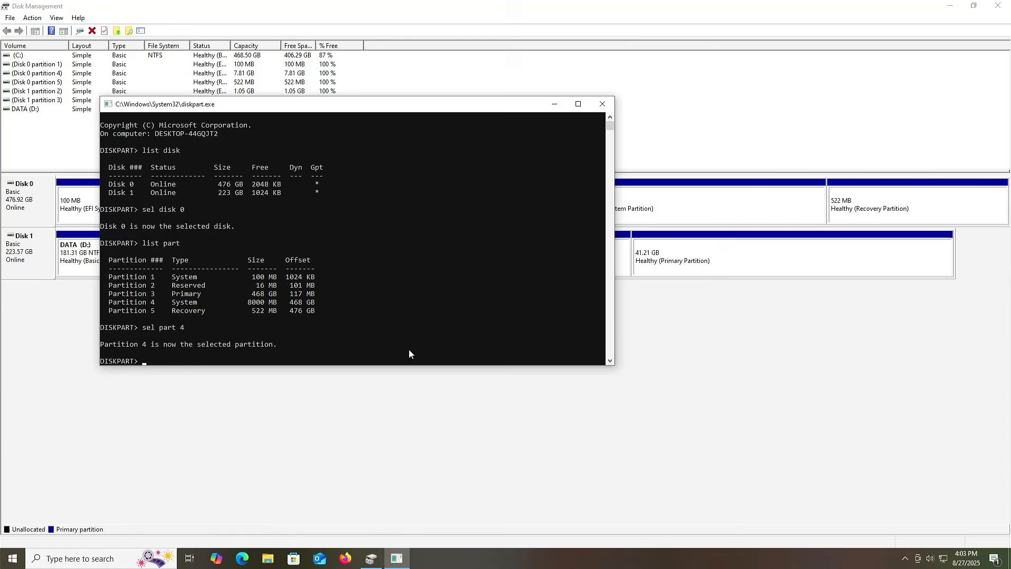
{"action": "type", "text": "delete partition override"}
{"action": "key", "text": "Return"}
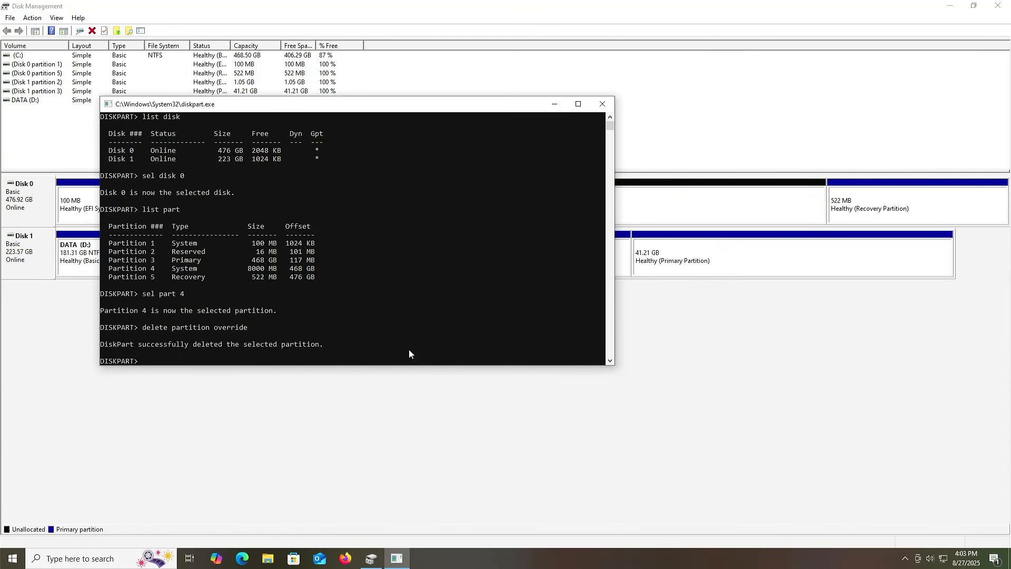
Return to Disk Management and extend the C: volume with the 8000 MB of unallocated space on Disk 0
{"action": "left_click", "coordinate": [624, 330]}
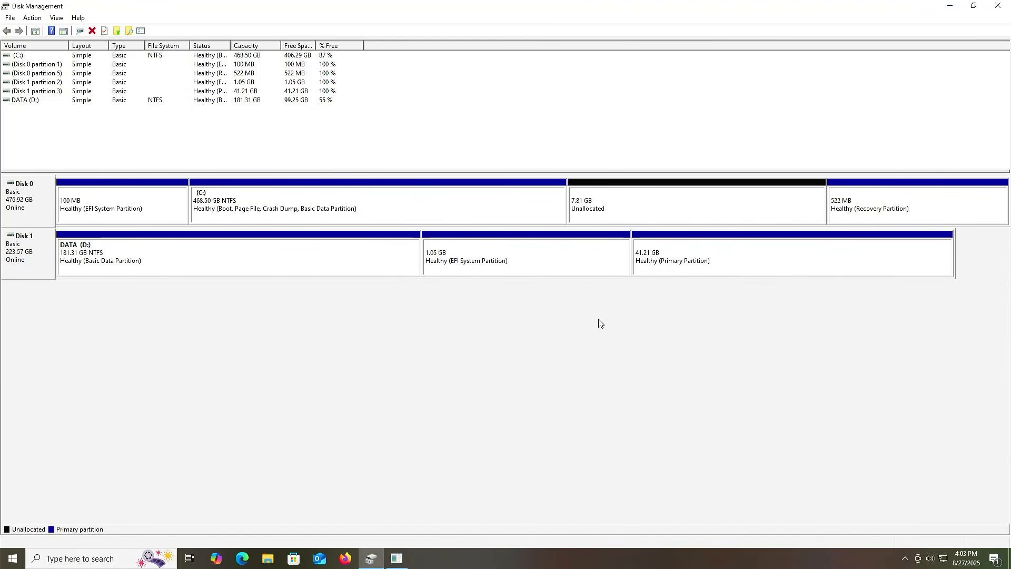
{"action": "left_click", "coordinate": [443, 202]}
{"action": "right_click", "coordinate": [443, 202]}
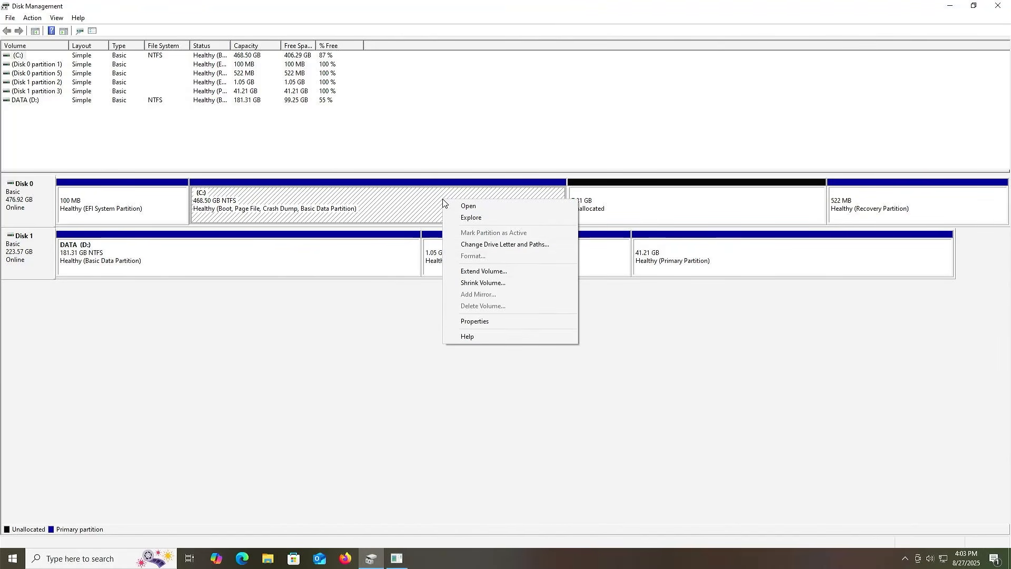
{"action": "left_click", "coordinate": [474, 271]}
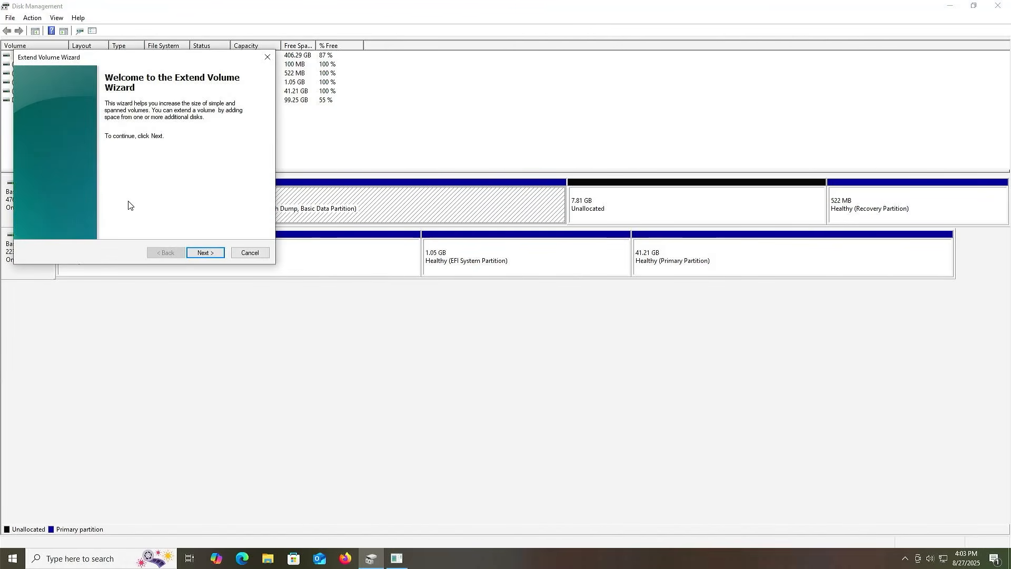
{"action": "left_click", "coordinate": [206, 252]}
{"action": "left_click", "coordinate": [207, 252]}
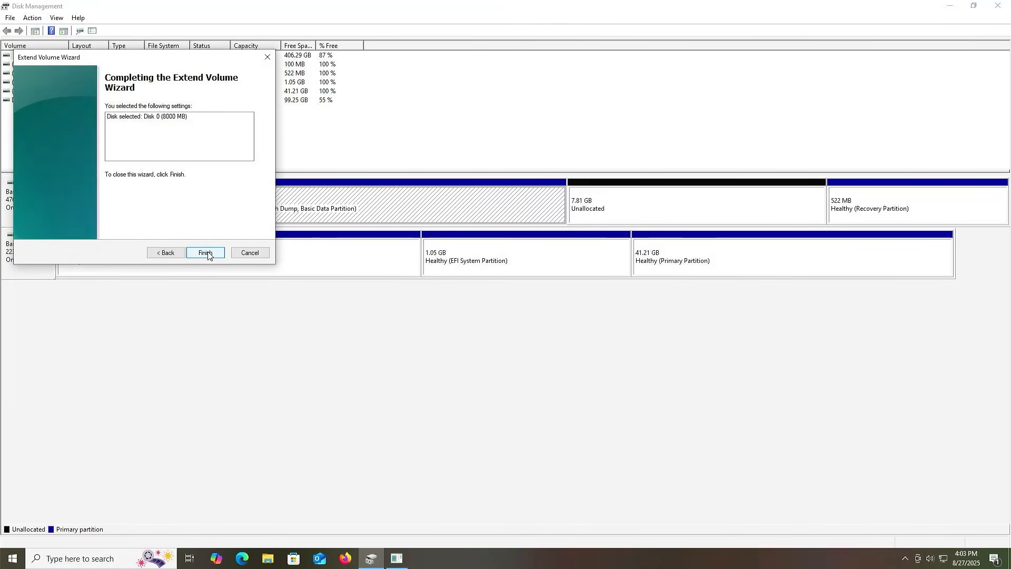
{"action": "left_click", "coordinate": [206, 253]}
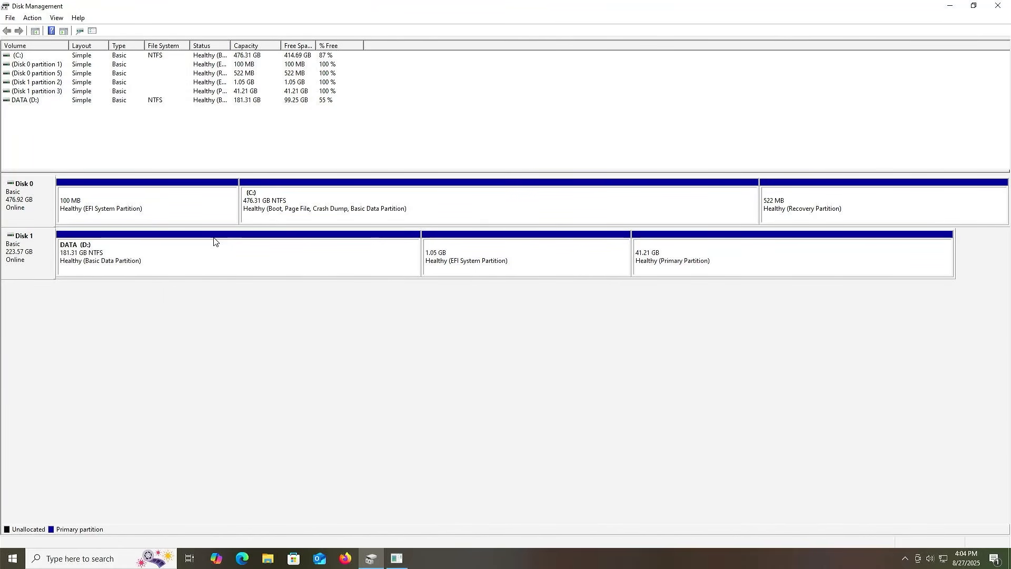